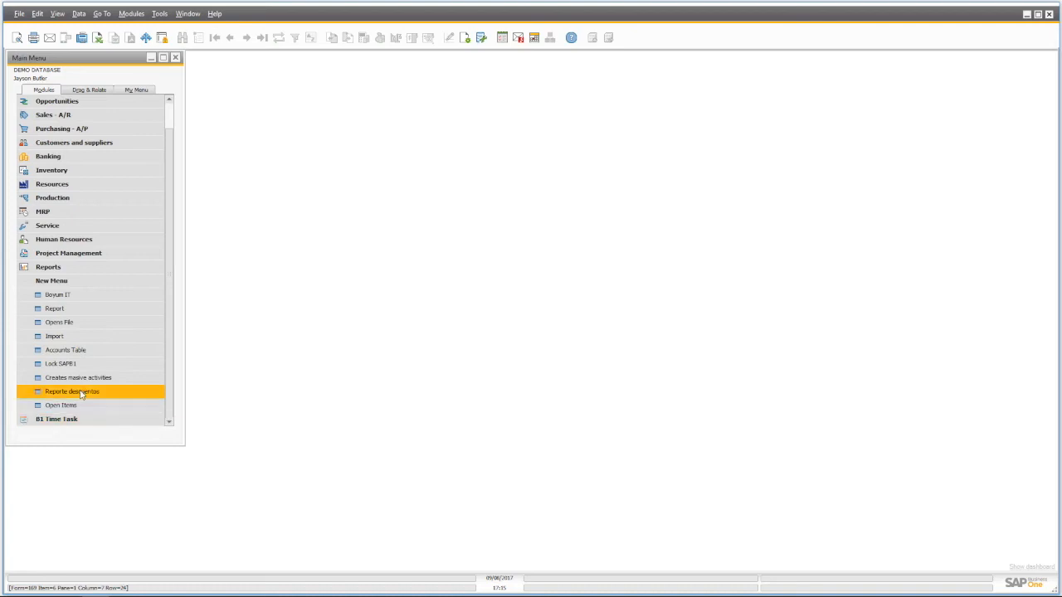
Step: Open a new sales order from the Sales - A/R module and widen its window
left_click(84, 281)
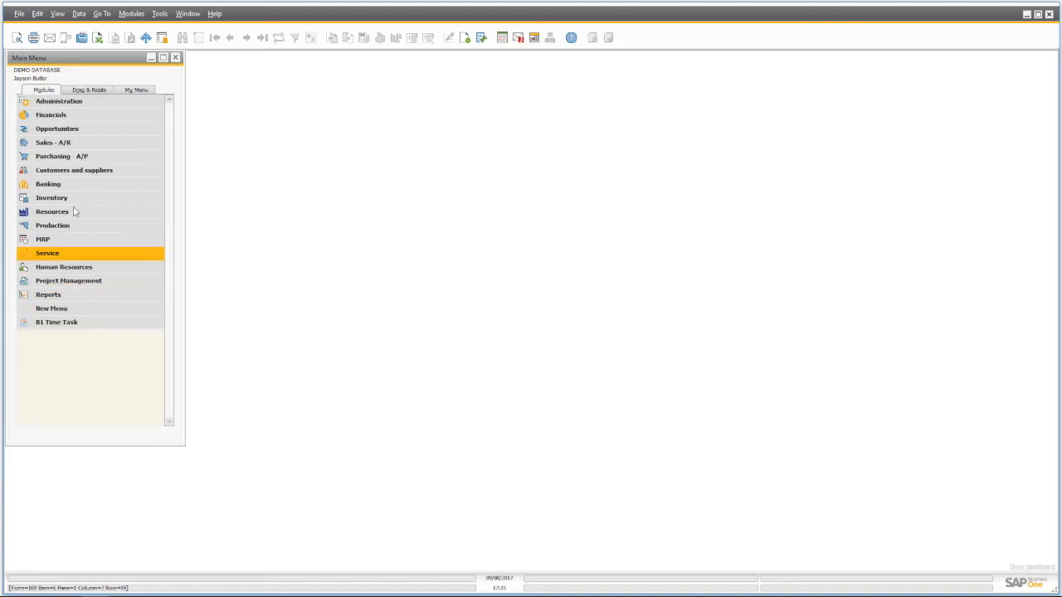
left_click(67, 143)
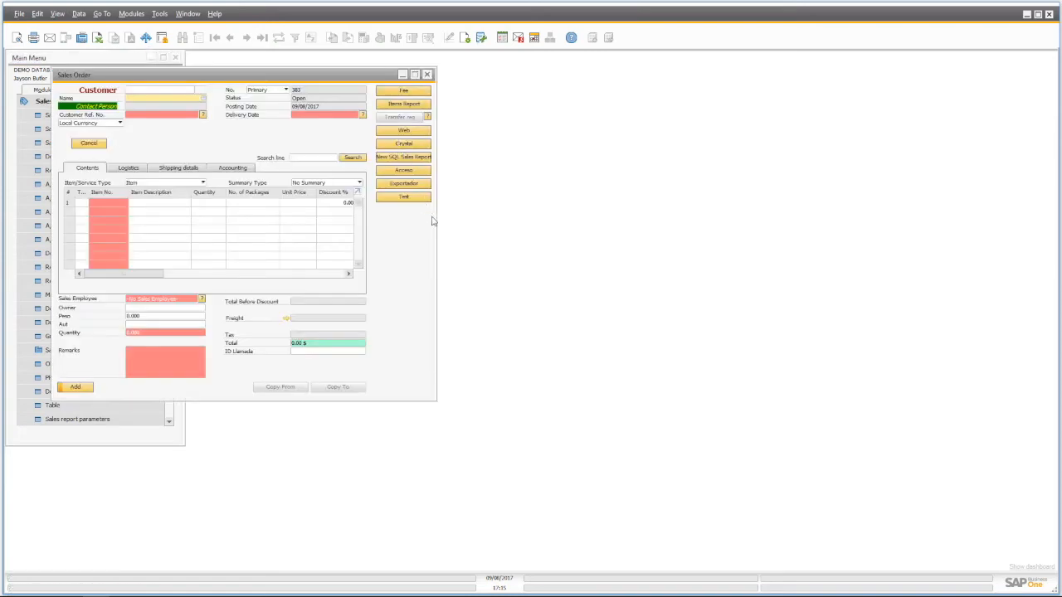
left_click_drag(436, 220, 807, 254)
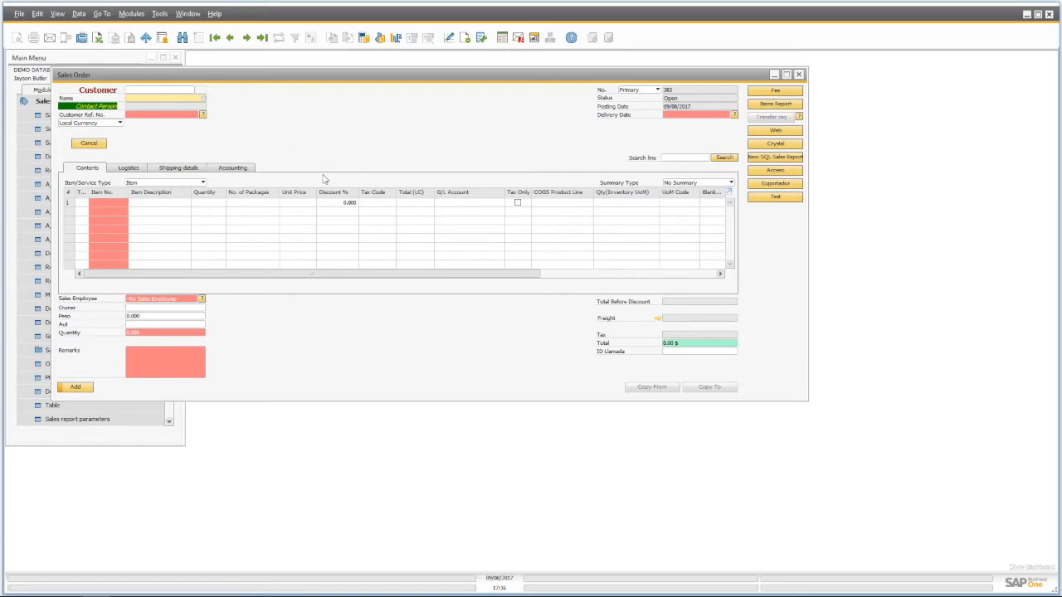
Step: Check the sales order's Shipping details and choose MAXI-TEQ as the customer, opening its master record
left_click(197, 170)
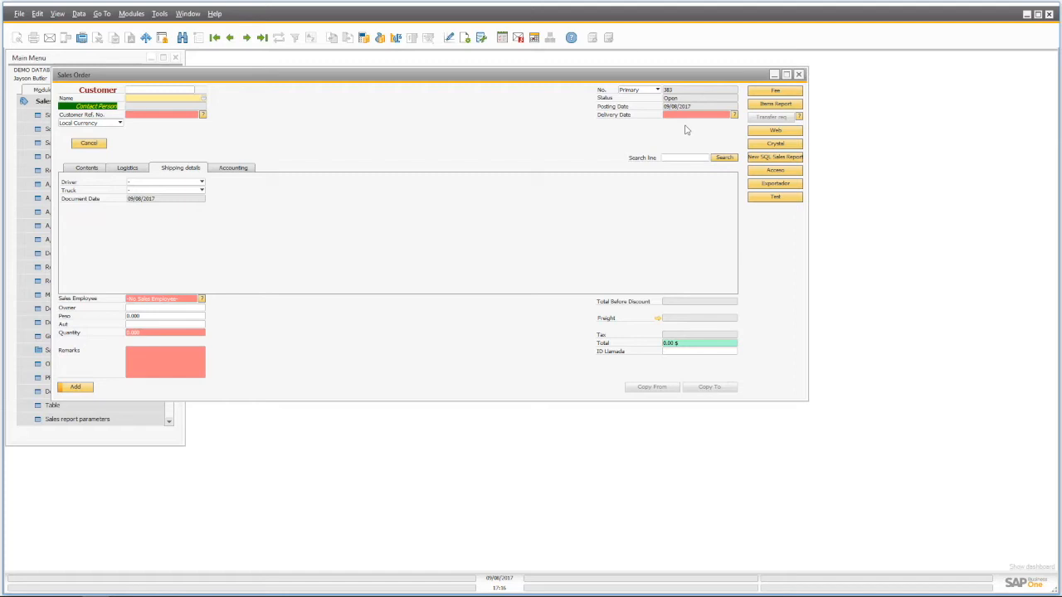
left_click(88, 169)
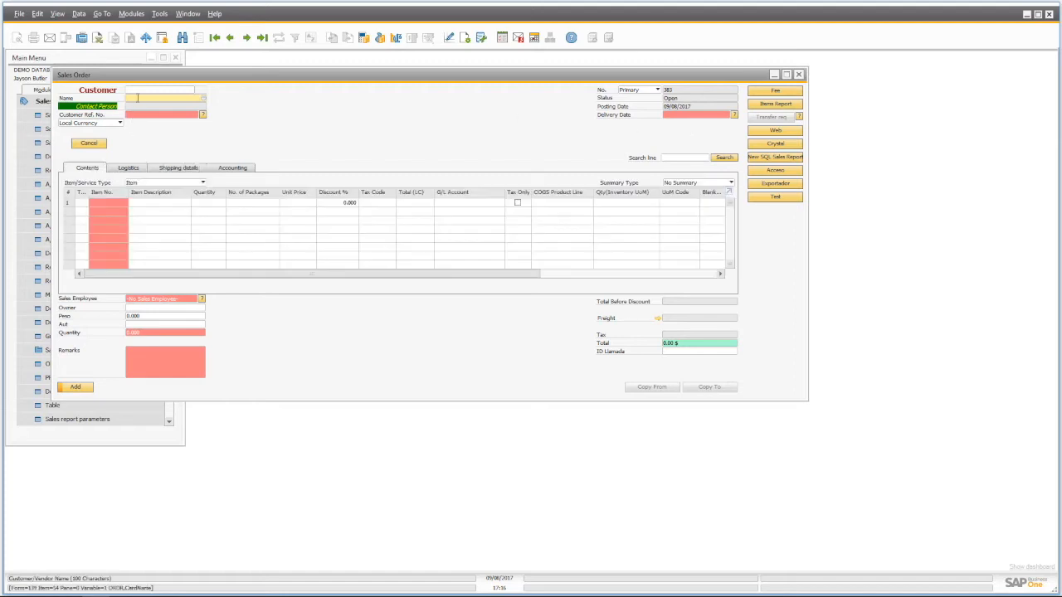
key("Tab")
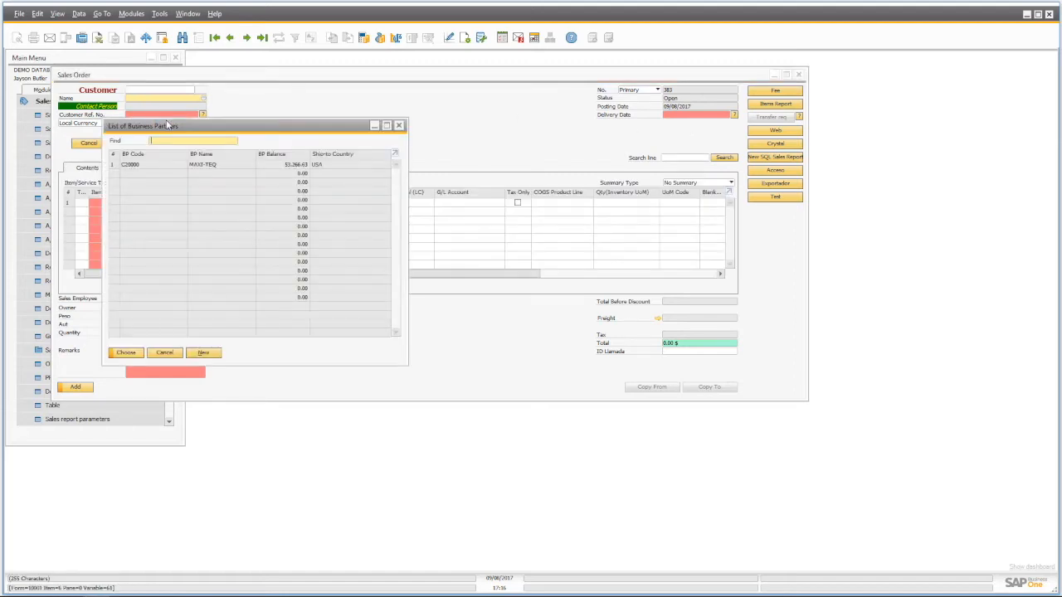
double_click(204, 169)
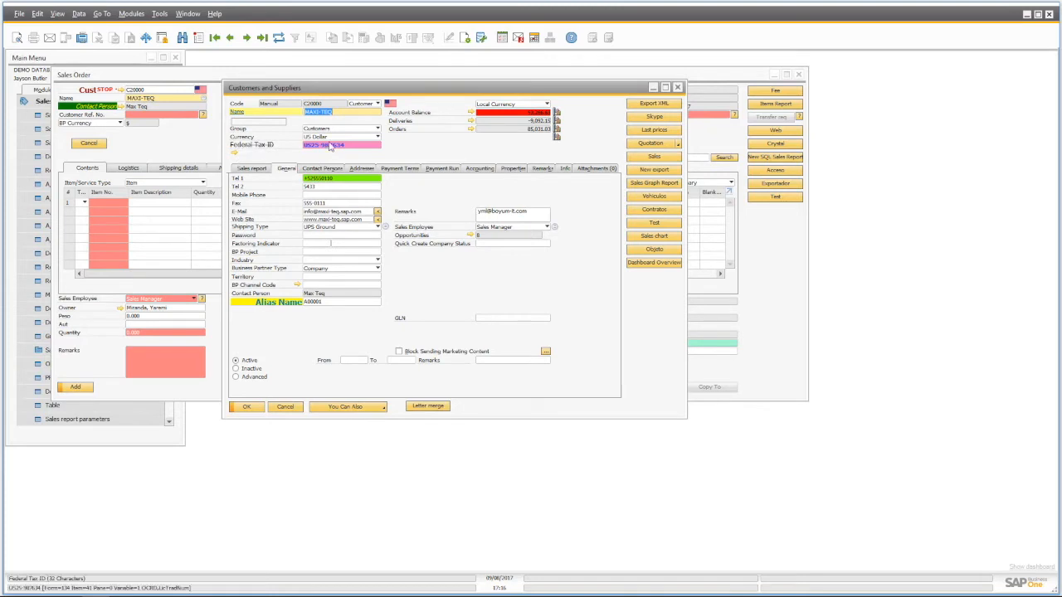
Step: Turn off Deliver with invoice in the Info section of the MAXI-TEQ master record and save the record
left_click(562, 168)
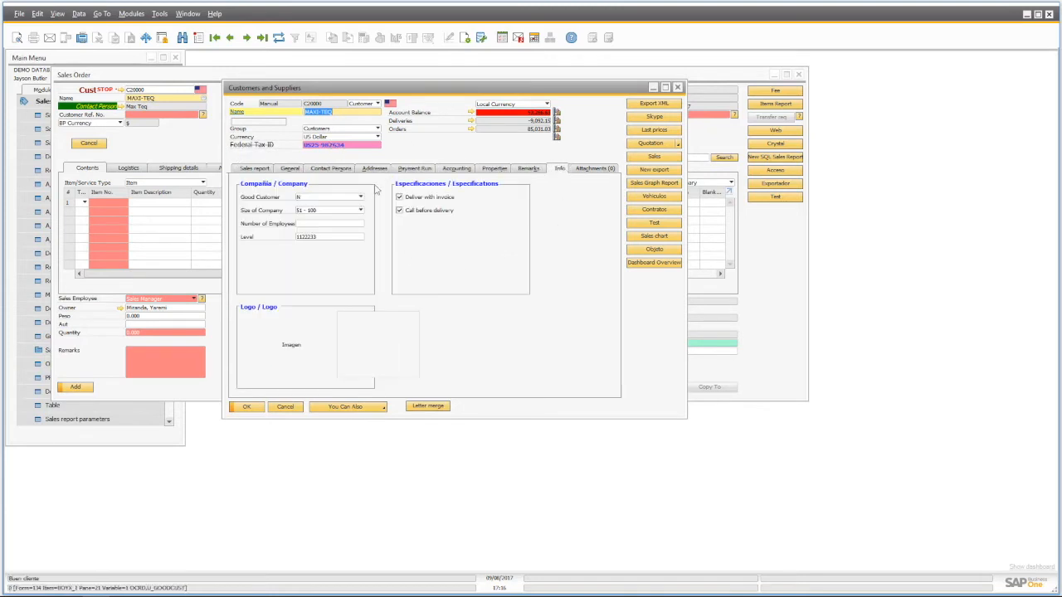
left_click(400, 197)
left_click(257, 413)
left_click(362, 197)
left_click(362, 201)
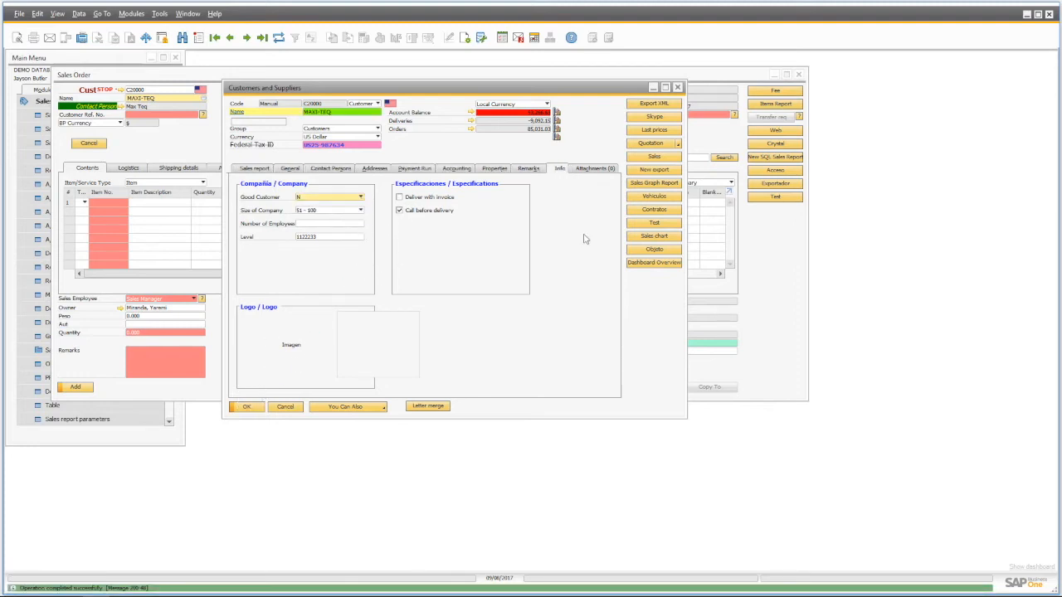
Step: Review the embedded Sales report for MAXI-TEQ and the following customer records, ending on EARTHSHAKER CORPORATION
left_click(259, 170)
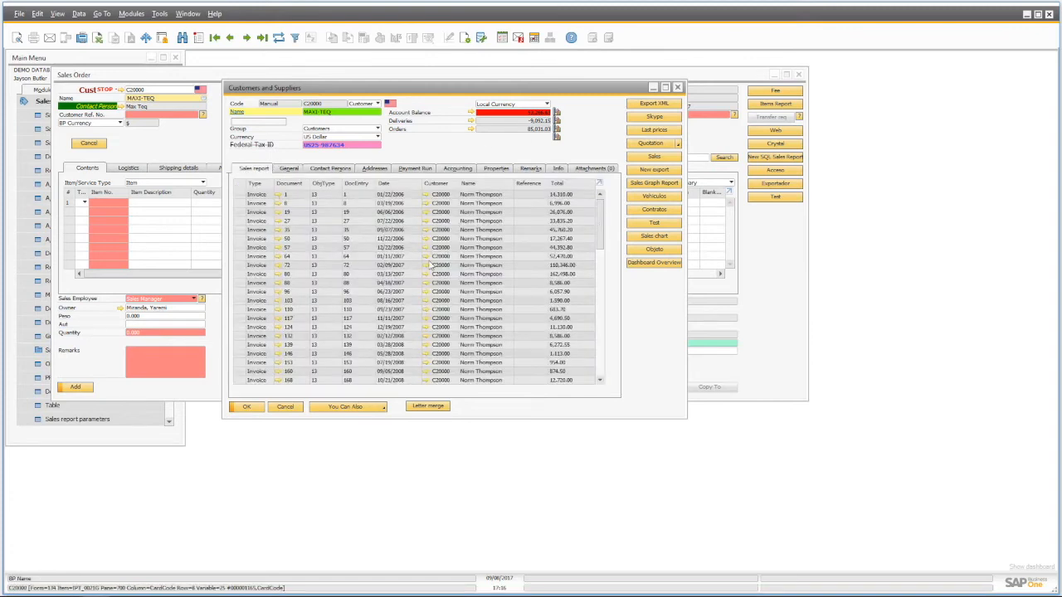
key("ctrl+Right")
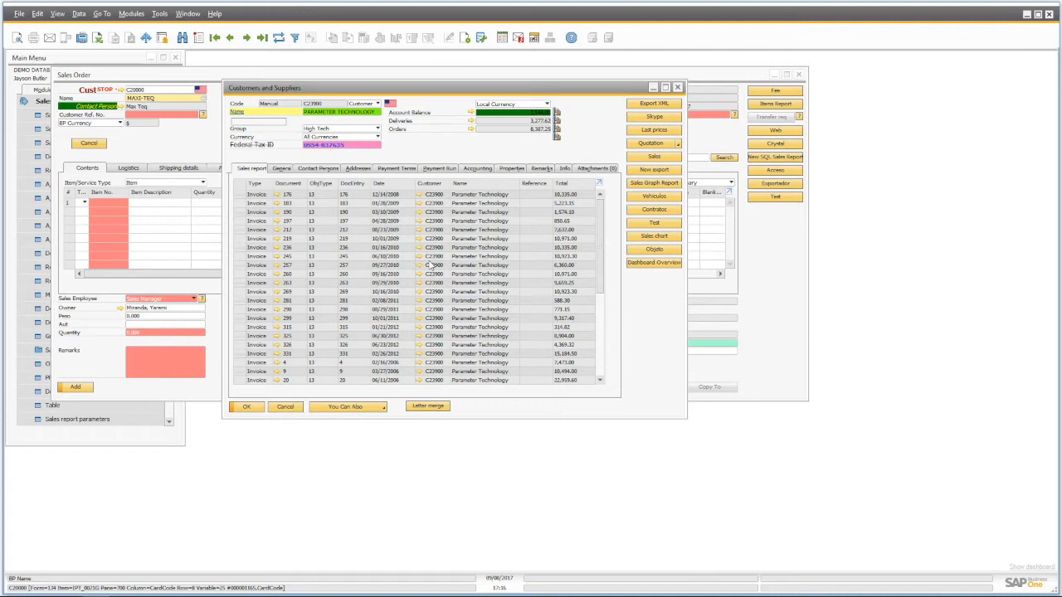
key("ctrl+Right")
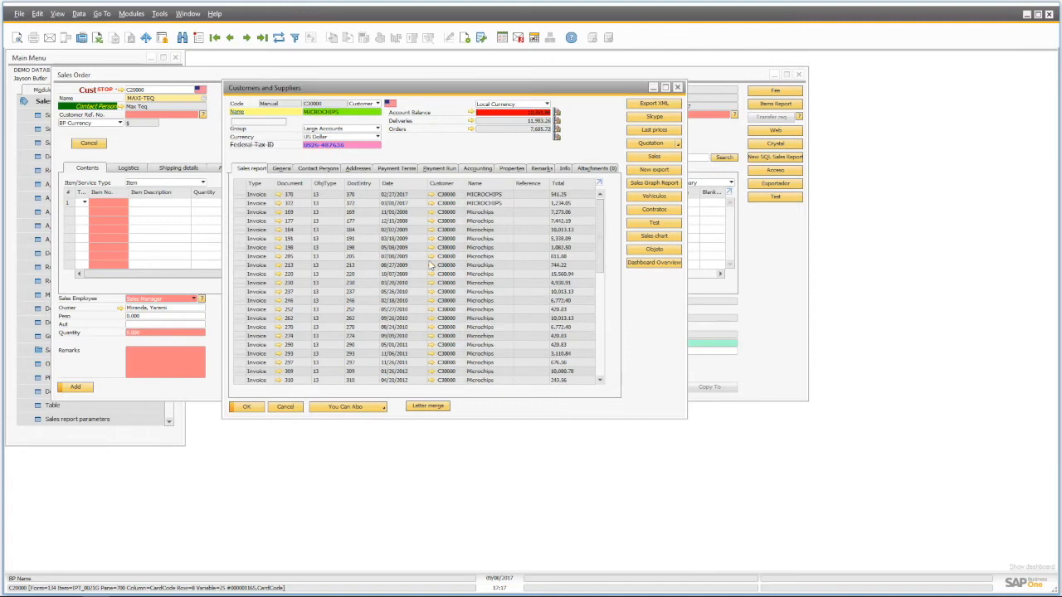
key("ctrl+Right")
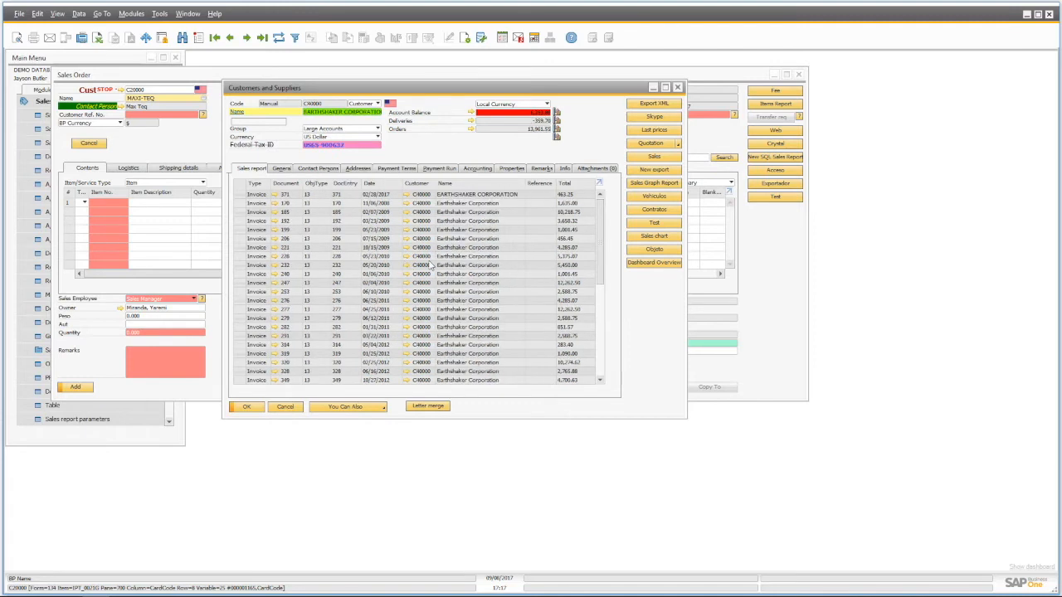
key("ctrl+Right")
key("ctrl+Left")
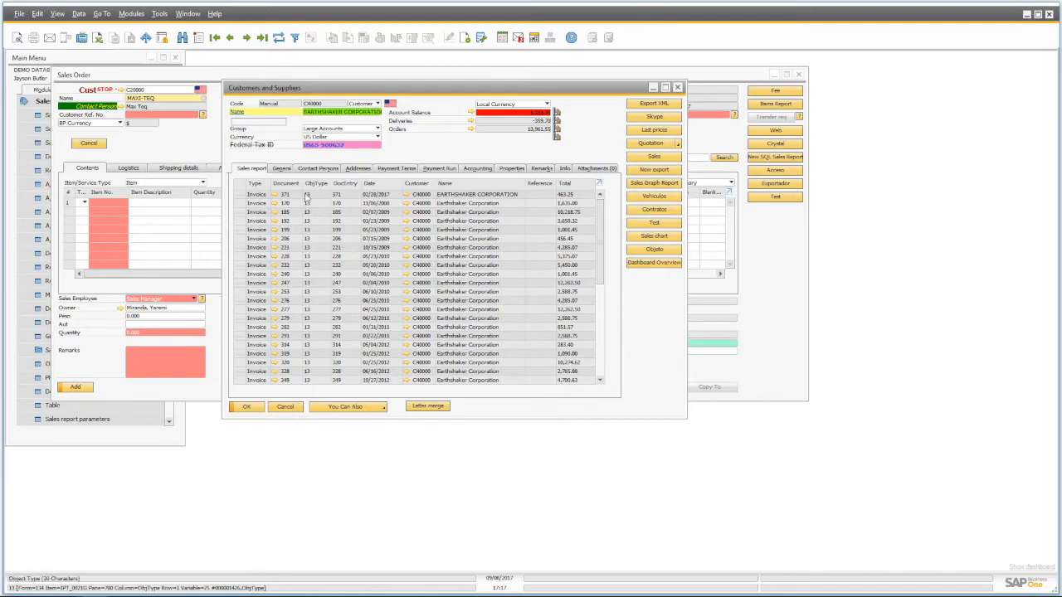
Step: Inspect invoice 371 and credit memo 3 from the EARTHSHAKER CORPORATION Sales report, closing each document after viewing
left_click(273, 196)
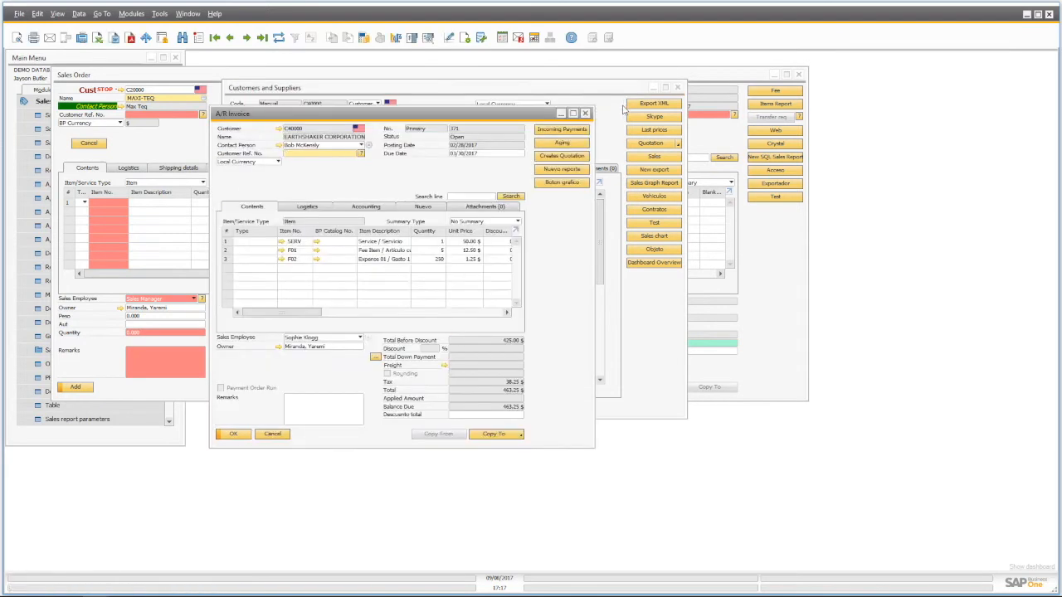
left_click(585, 114)
left_click_drag(601, 215, 615, 329)
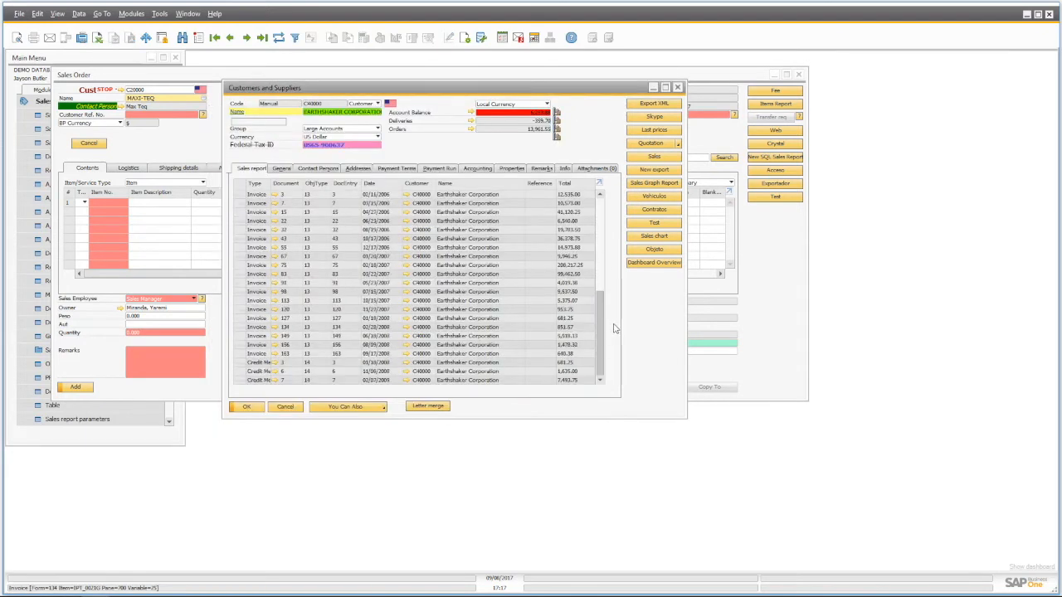
left_click(275, 364)
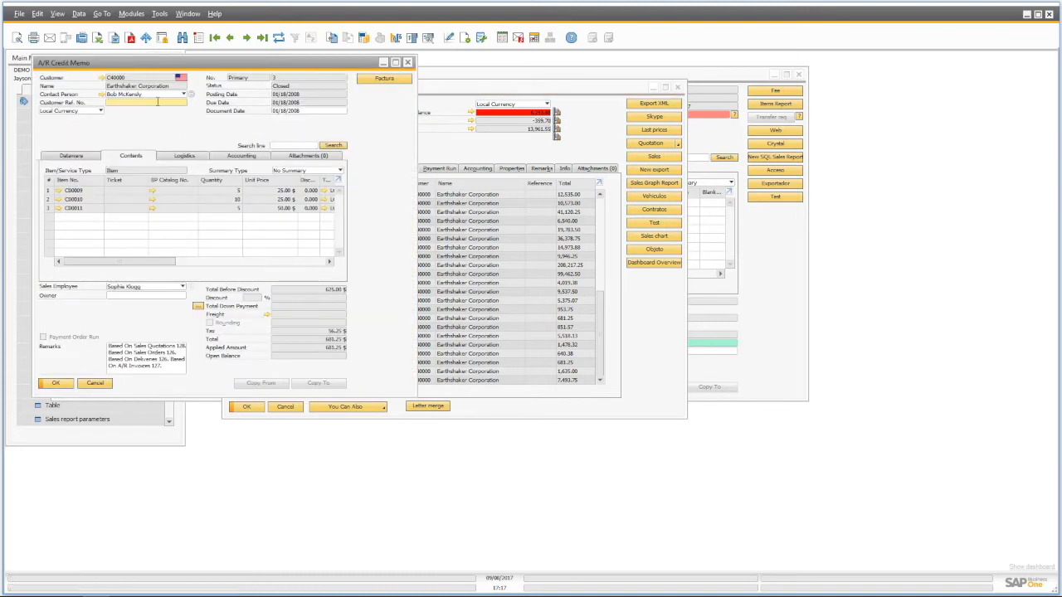
left_click(408, 62)
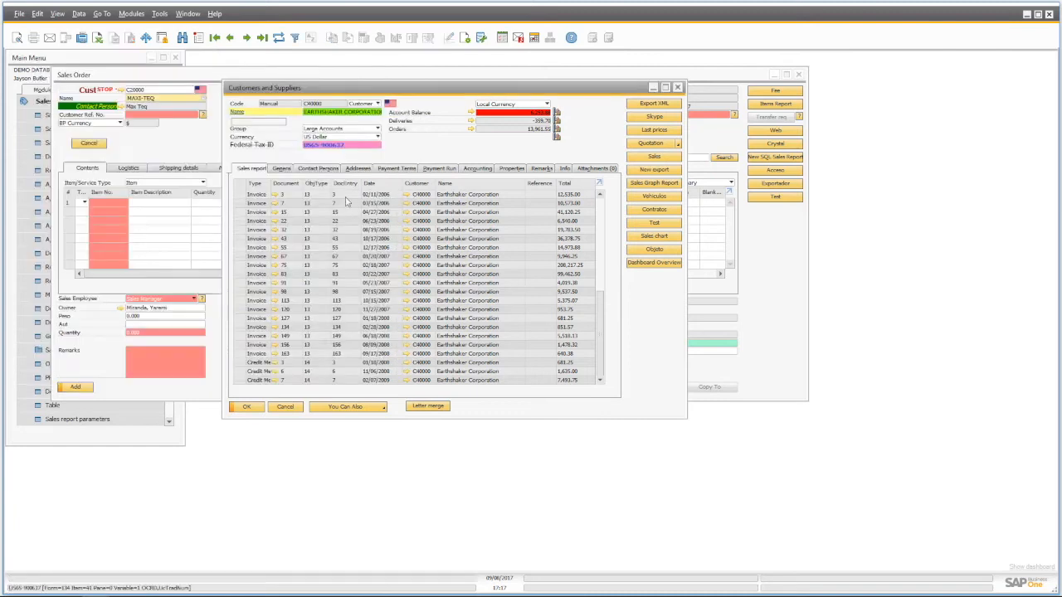
Step: Close the customer record, discard the open sales order and start a new, widened one for MAXI-TEQ
left_click(294, 409)
left_click(91, 143)
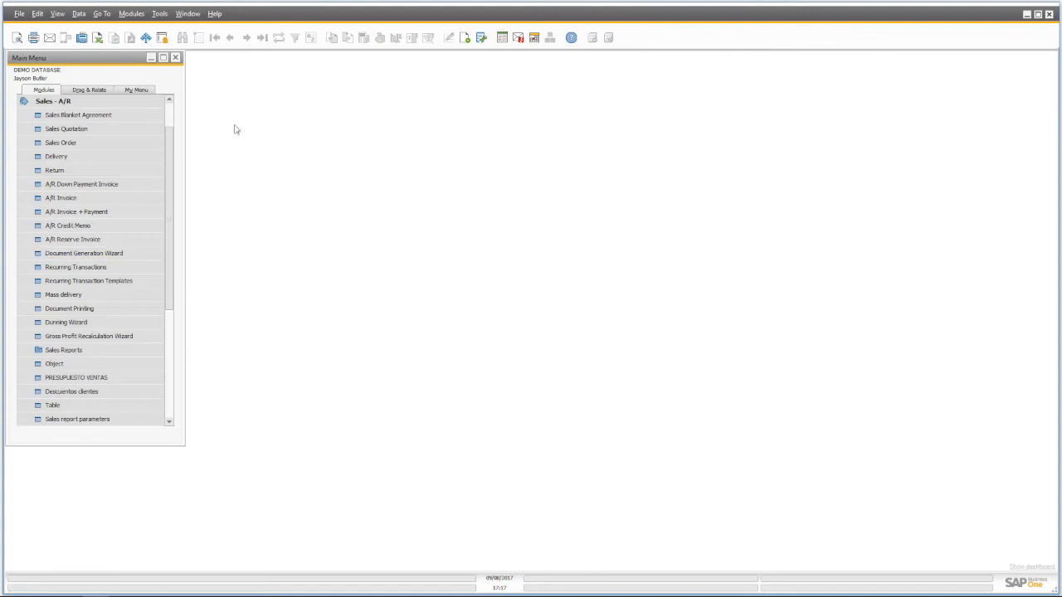
left_click(118, 150)
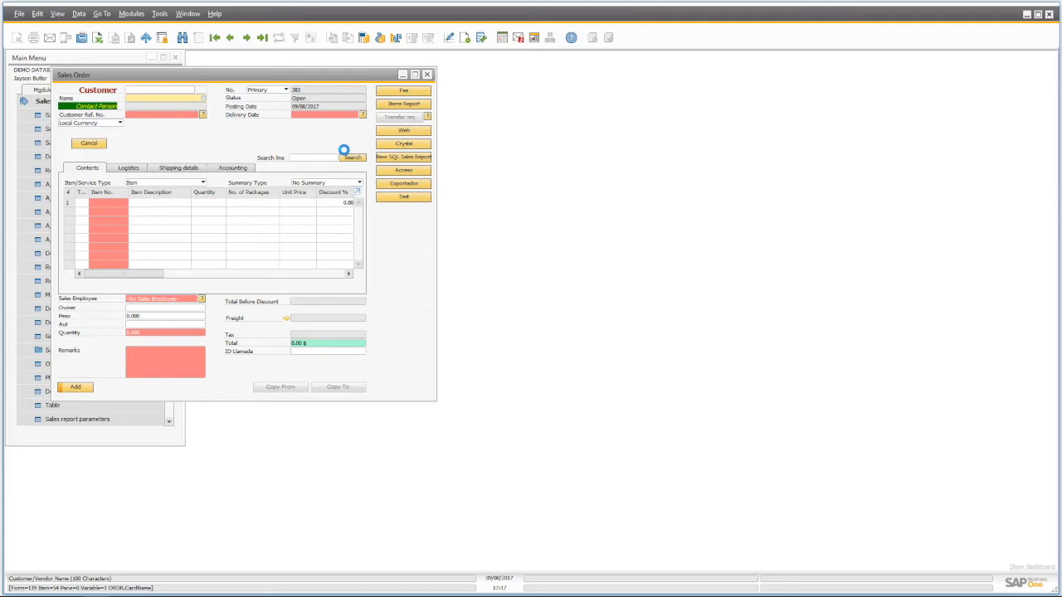
key("Tab")
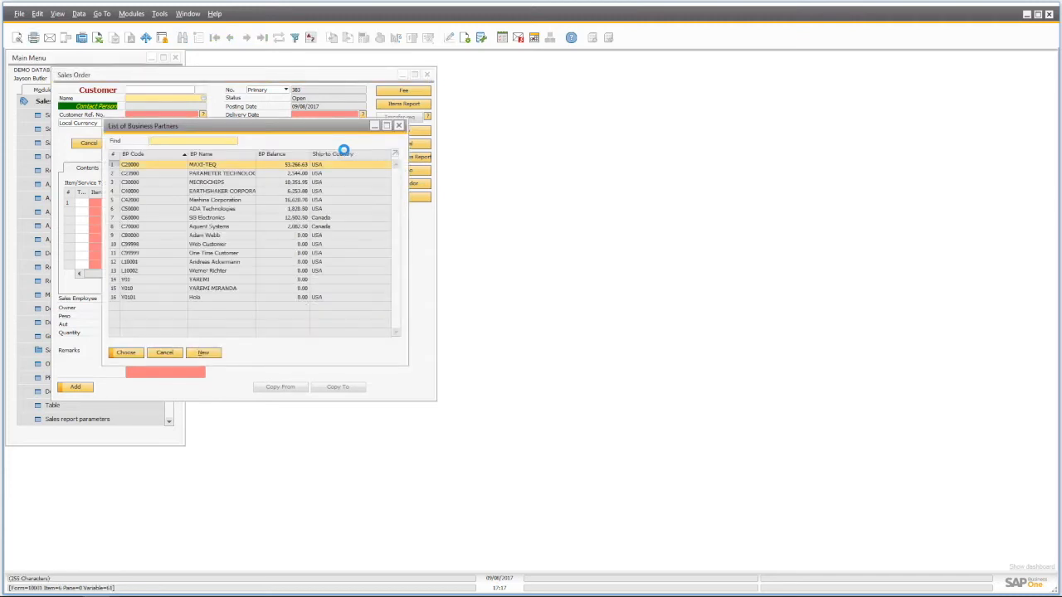
key("Return")
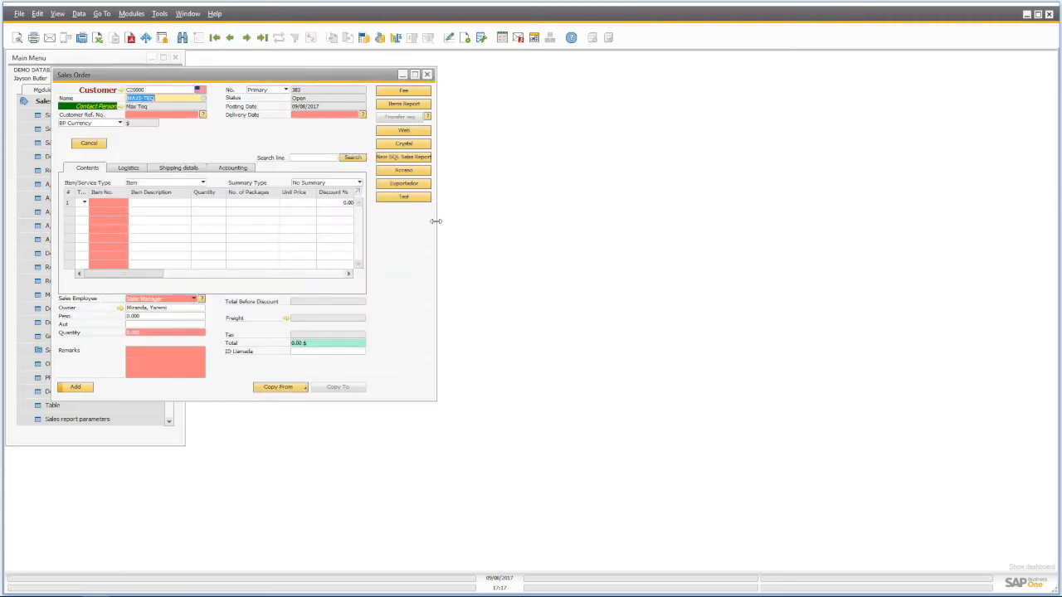
left_click_drag(436, 221, 713, 228)
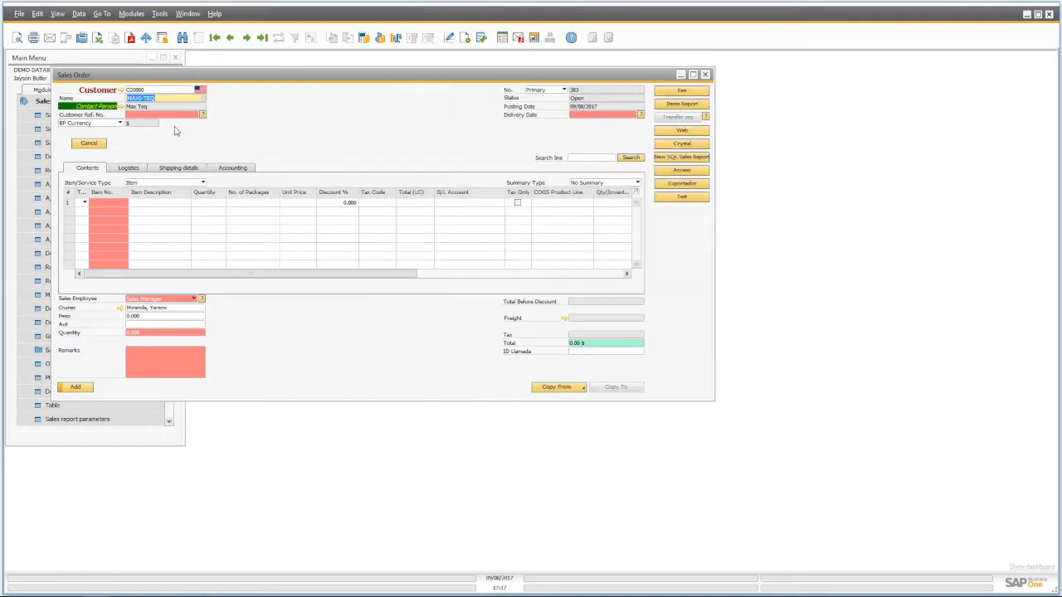
Step: Open the customer's website from the sales order's Web function and close the browser window
left_click(690, 135)
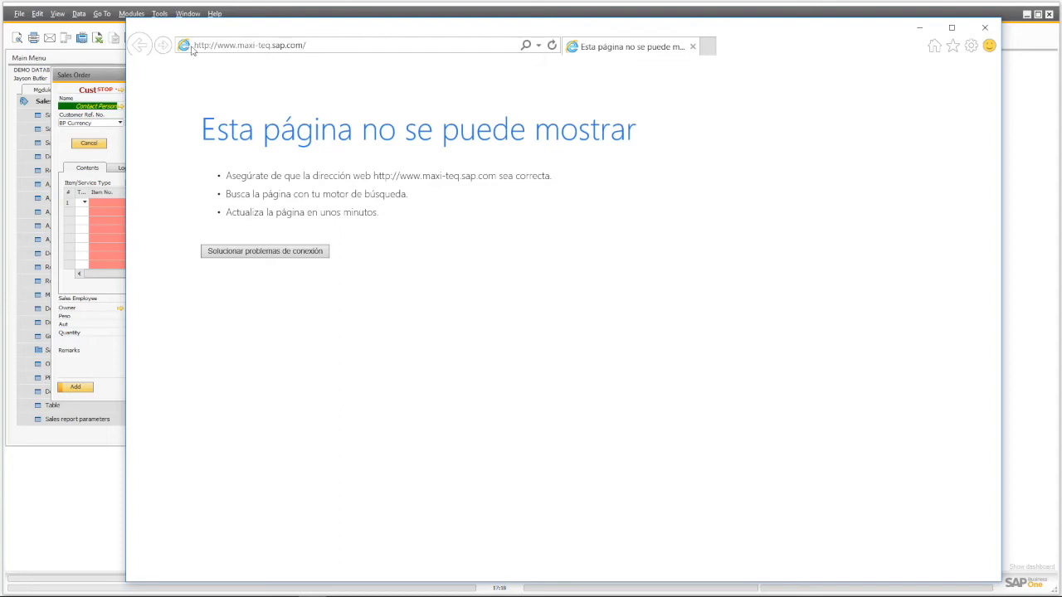
left_click(996, 30)
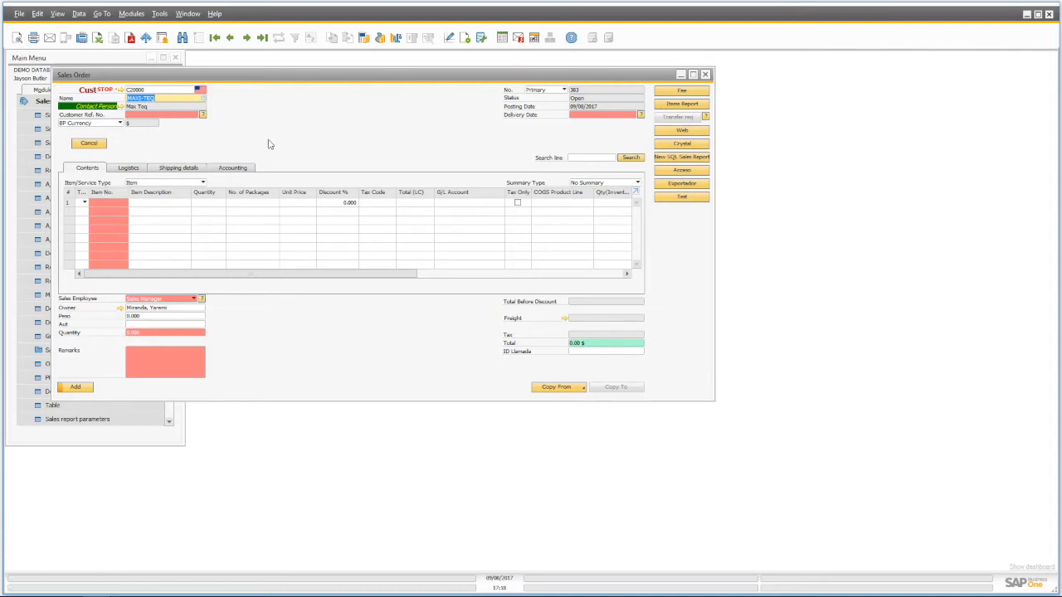
Step: Run the Crystal report for the order's customer, look through its invoice list and close the viewer
left_click(682, 143)
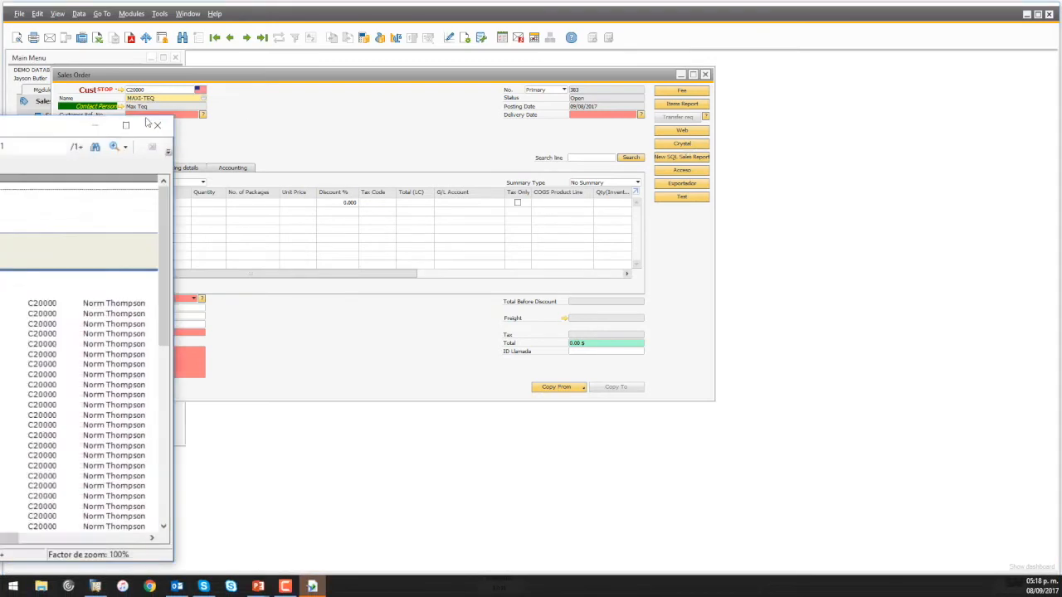
left_click_drag(541, 80, 677, 83)
scroll(710, 285, "down", 5)
scroll(731, 299, "up", 5)
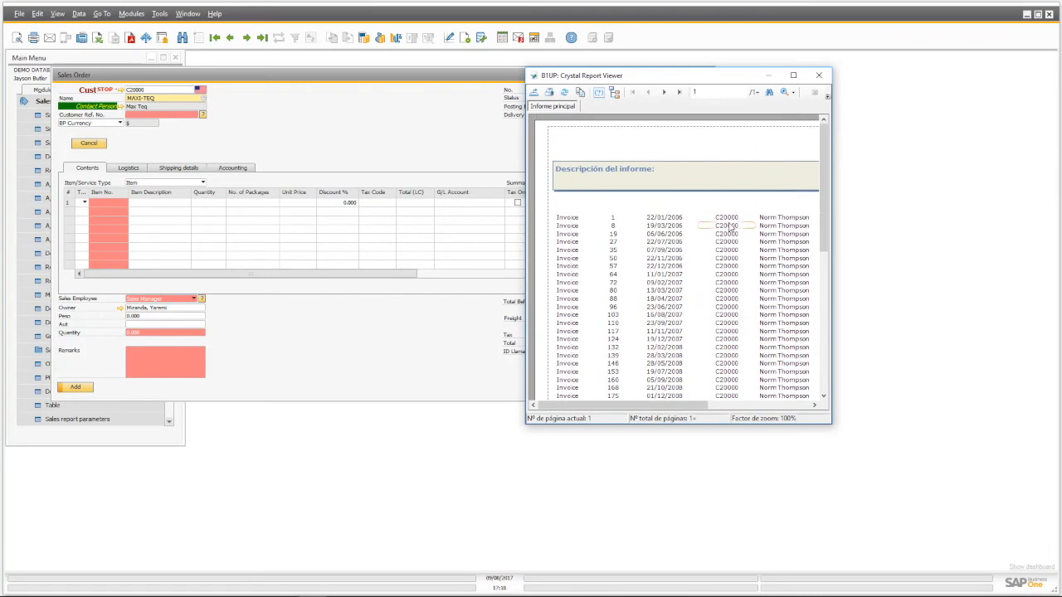
left_click_drag(826, 192, 827, 332)
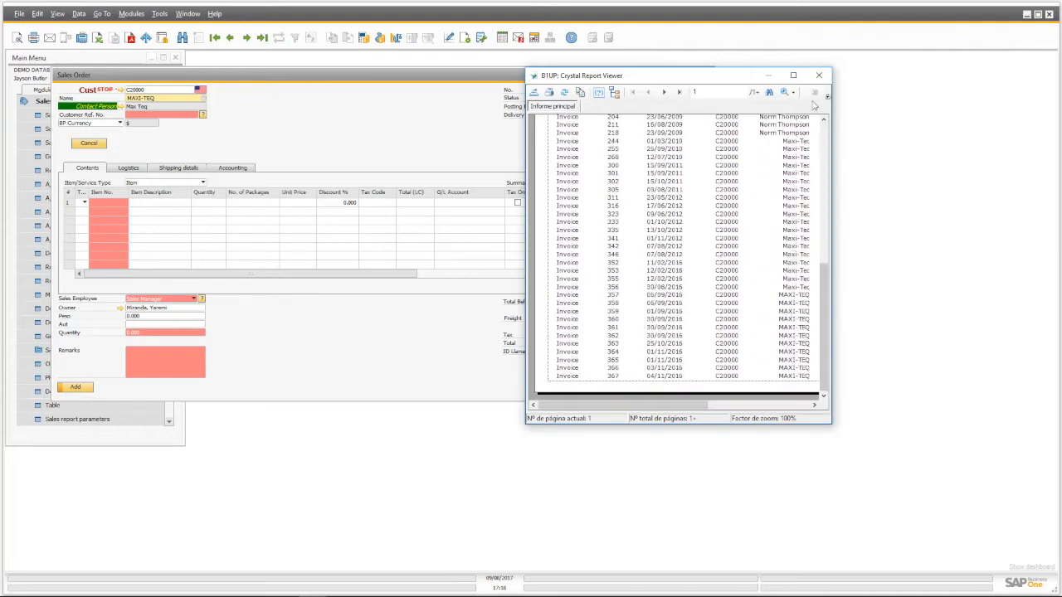
left_click(819, 75)
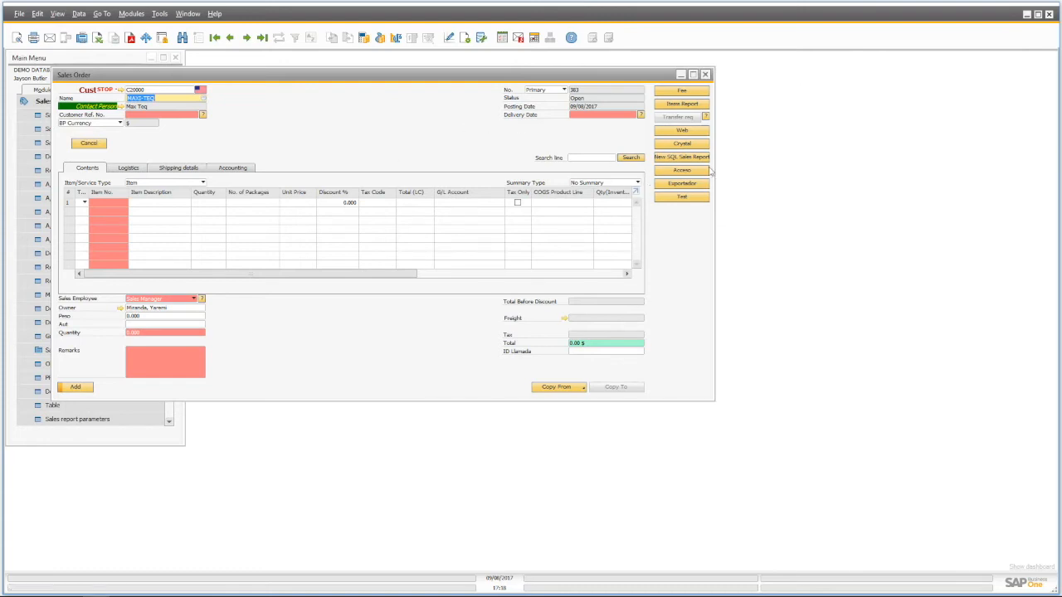
Step: Add 3 J.B. Officeprint 1111, 4 Rainbow Color Printer 5.0 and 5 Rainbow 1200 Laser Series to the order from the Items Report
left_click(699, 105)
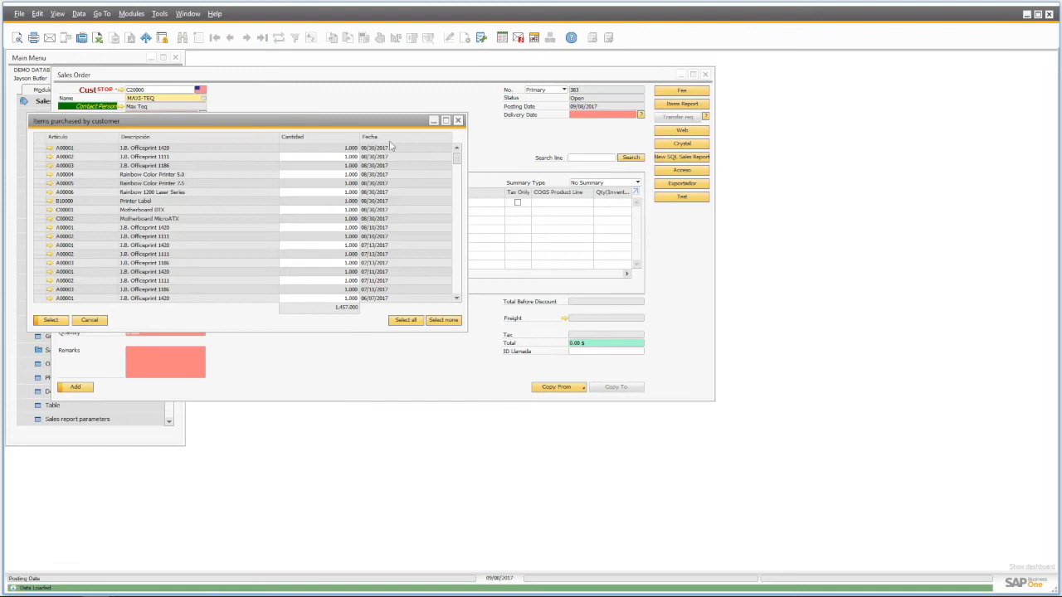
left_click(347, 157)
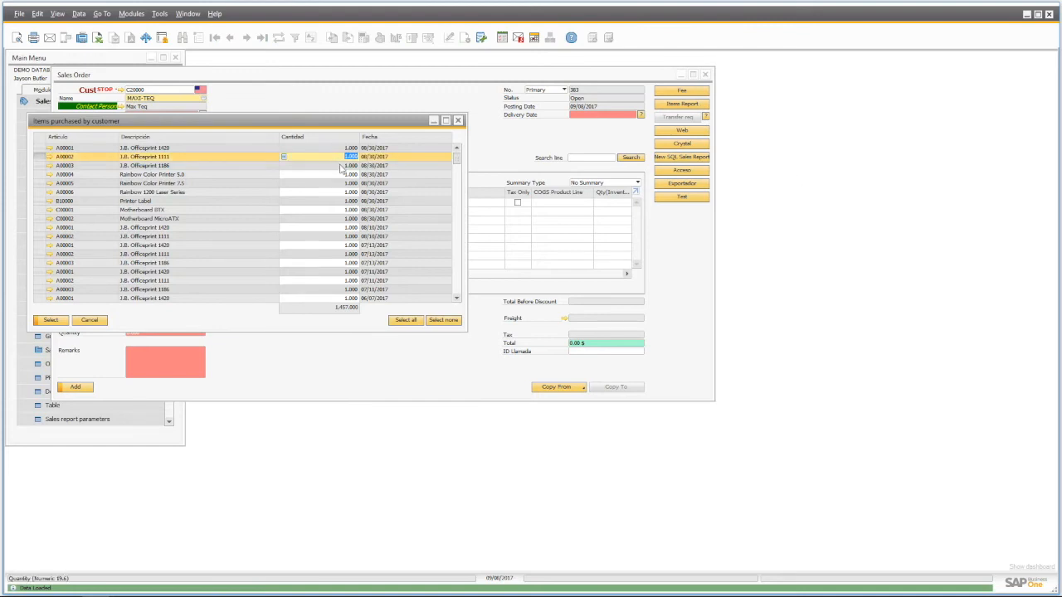
type("3")
left_click(338, 174)
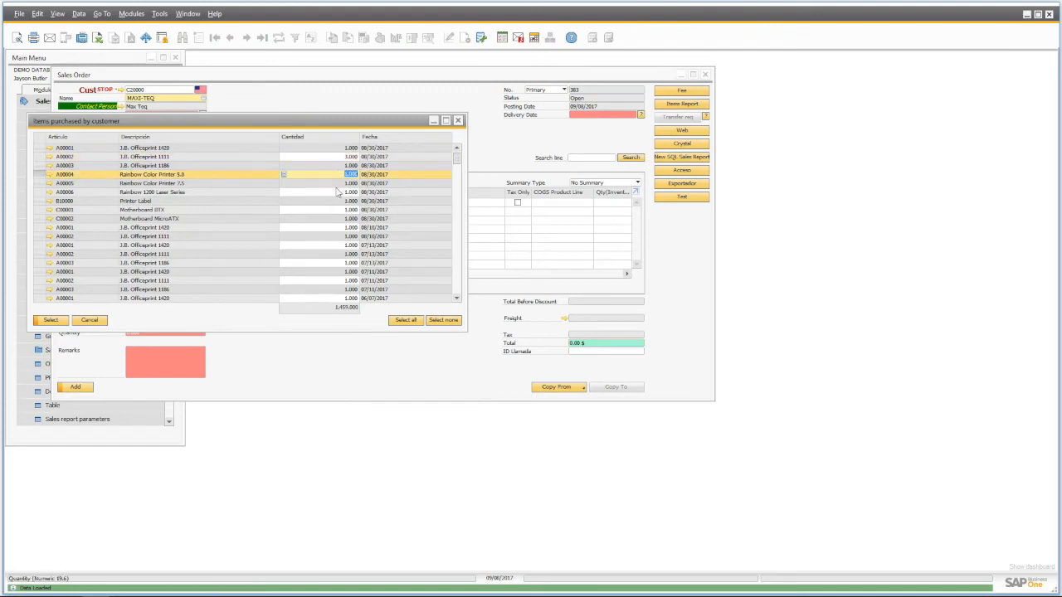
type("4")
left_click(306, 192)
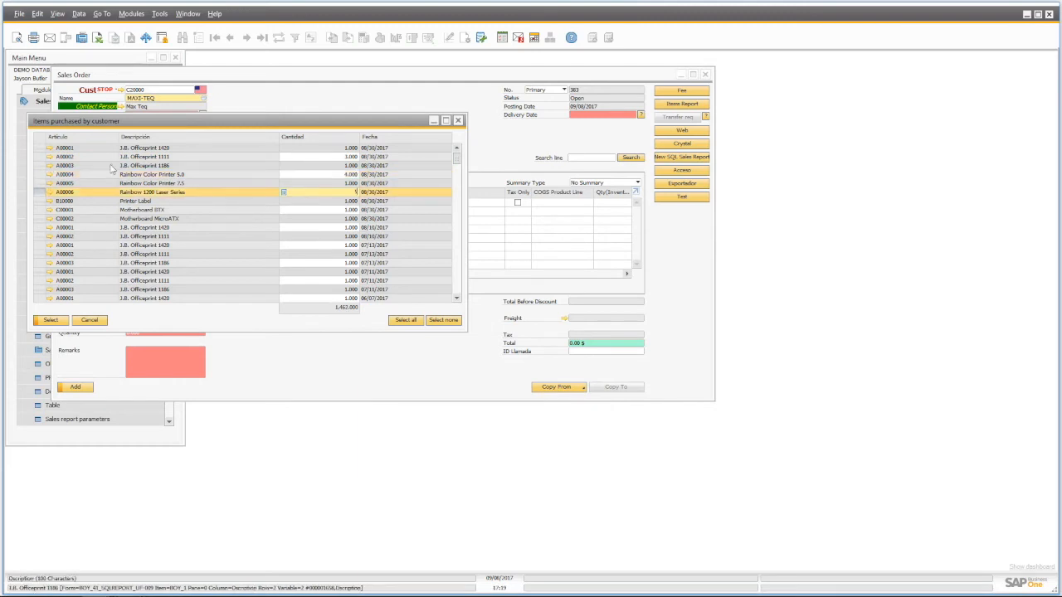
left_click(46, 174, "ctrl")
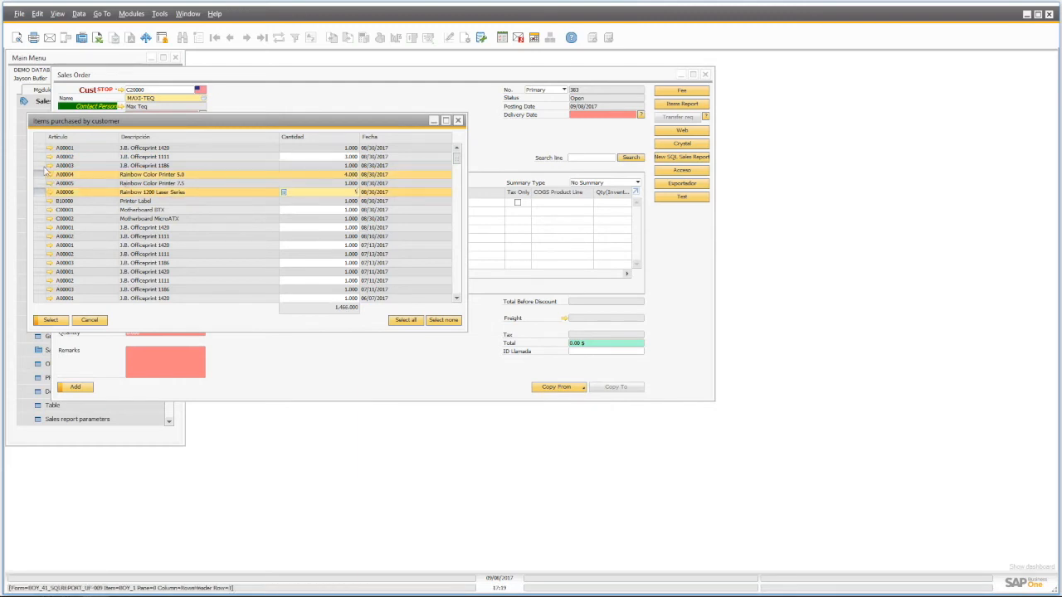
left_click(39, 158, "ctrl")
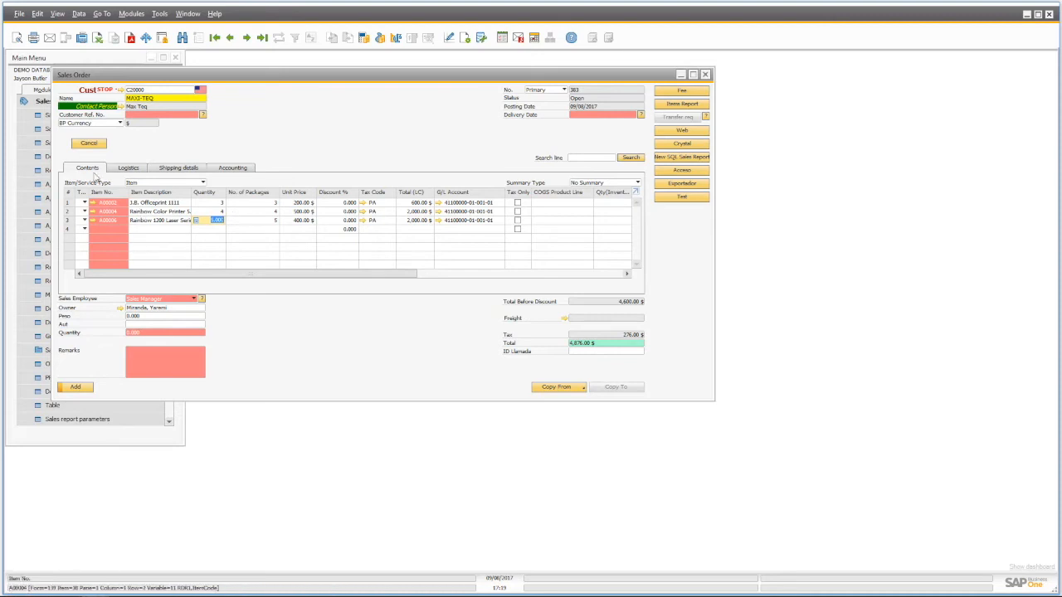
Step: Review the first order line's item master data and the customer's last-purchases reports for the order's first two items
left_click(93, 203)
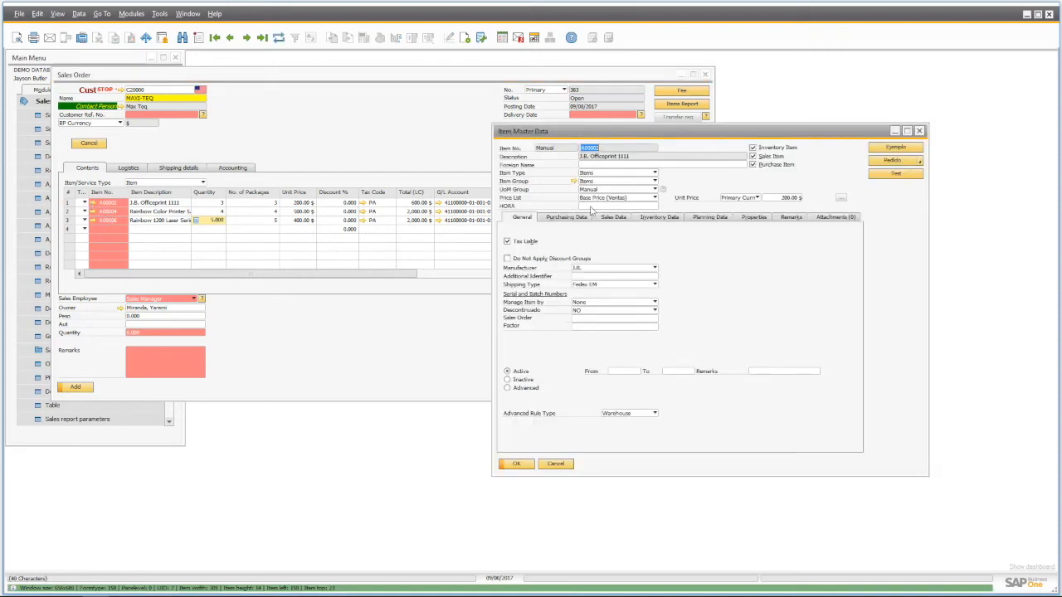
left_click(919, 132)
double_click(114, 204)
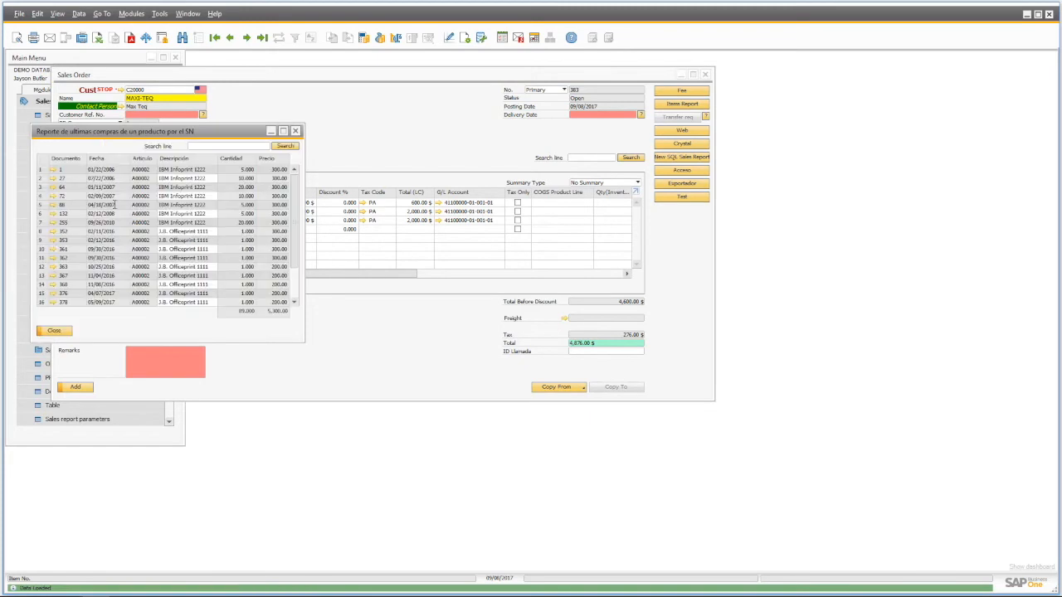
left_click_drag(91, 137, 233, 291)
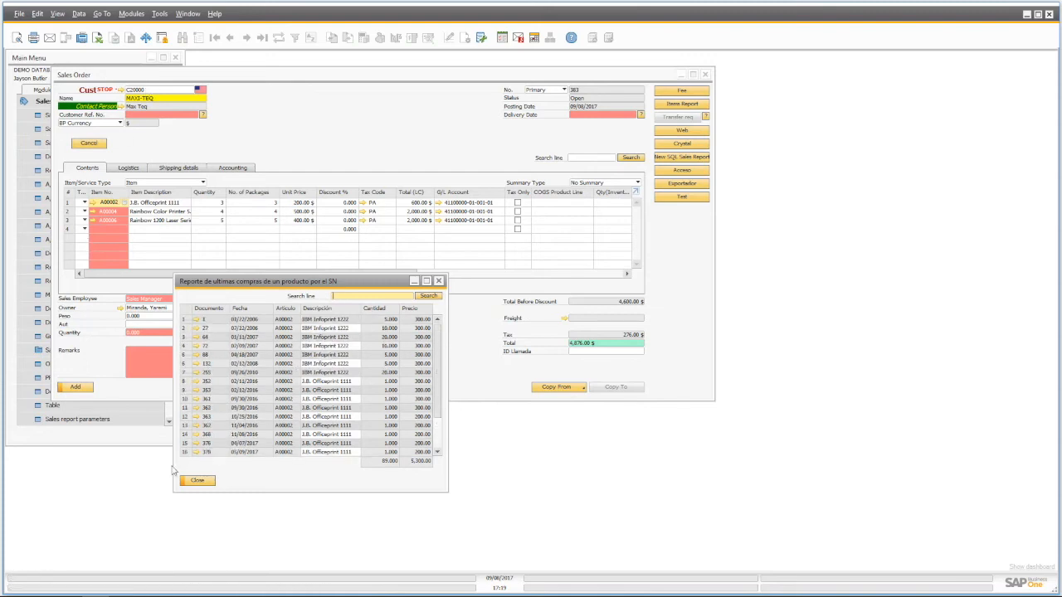
left_click(197, 480)
left_click(108, 211)
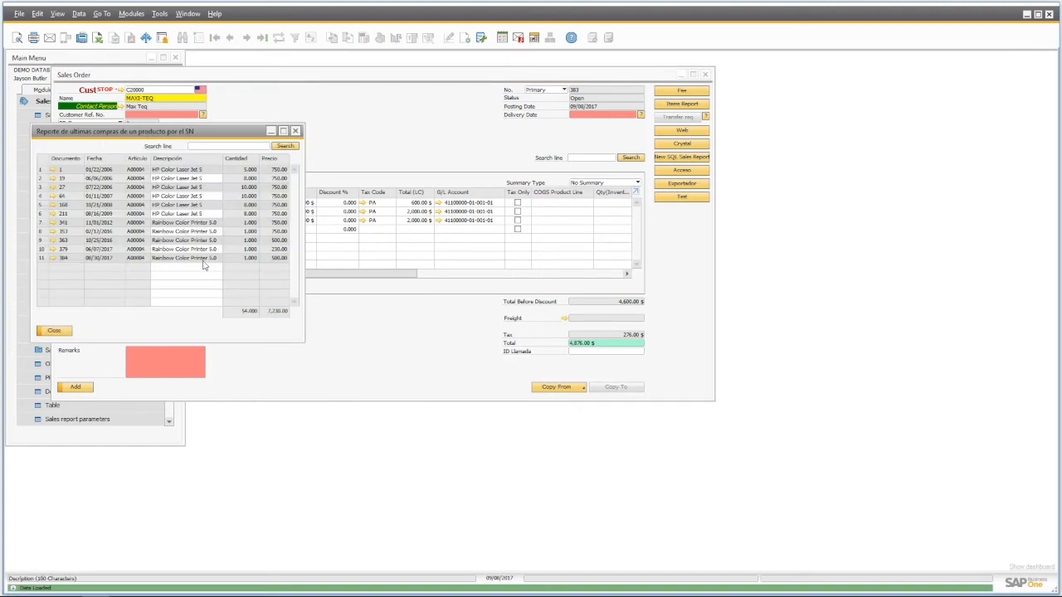
left_click(296, 133)
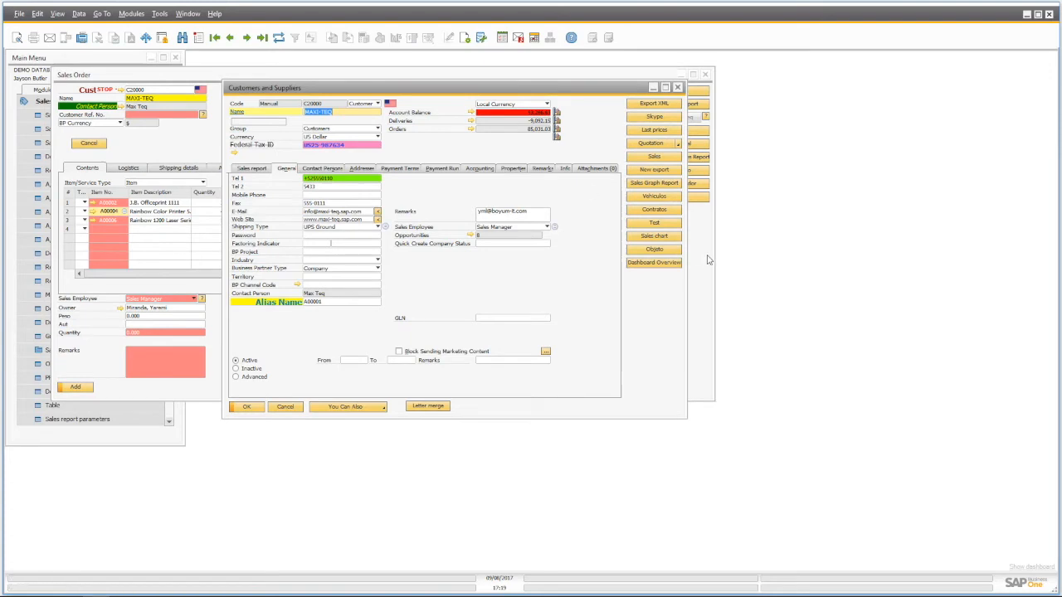
Step: In the MAXI-TEQ customer record, show the Quotation function's document choices, and open and close the Contratos window
left_click(678, 145)
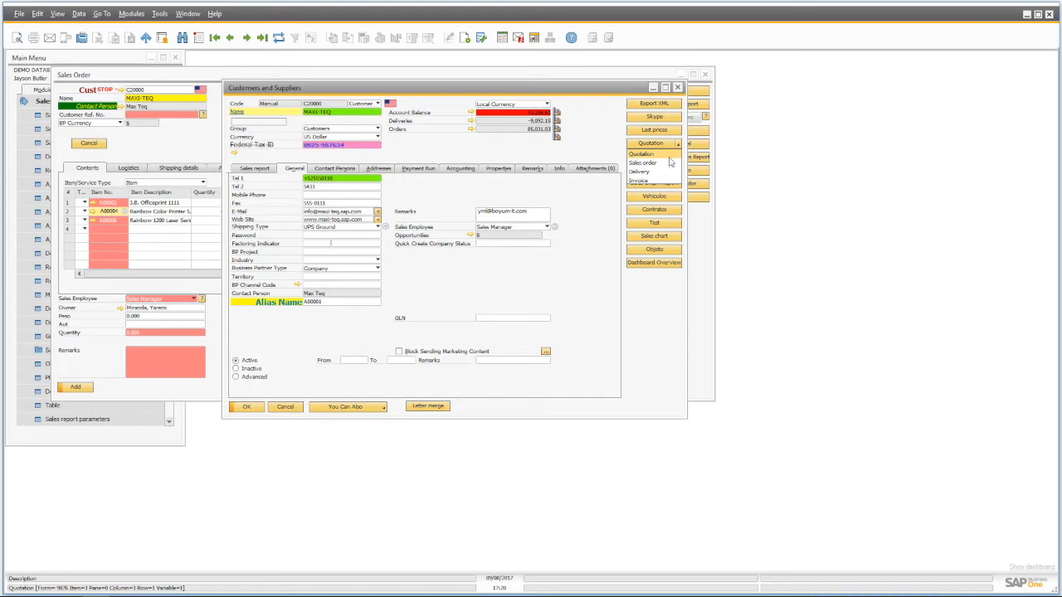
left_click(648, 284)
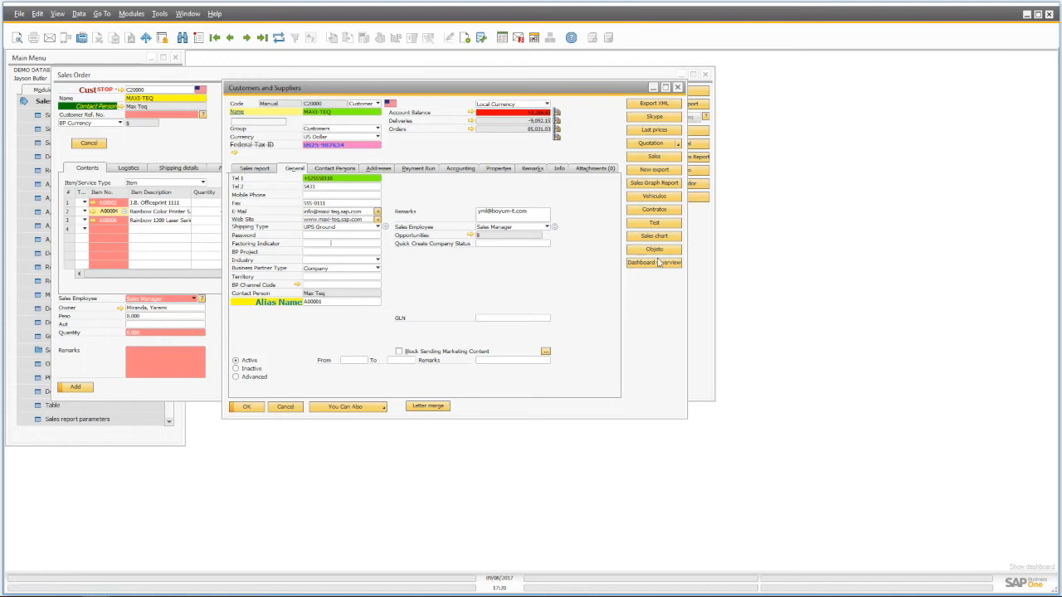
left_click(655, 210)
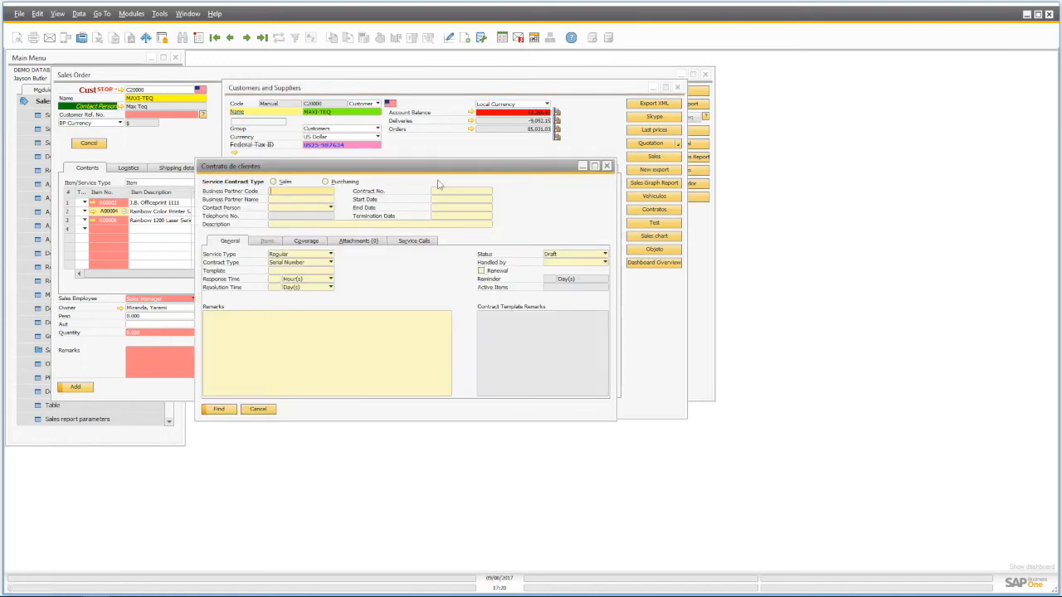
left_click(607, 166)
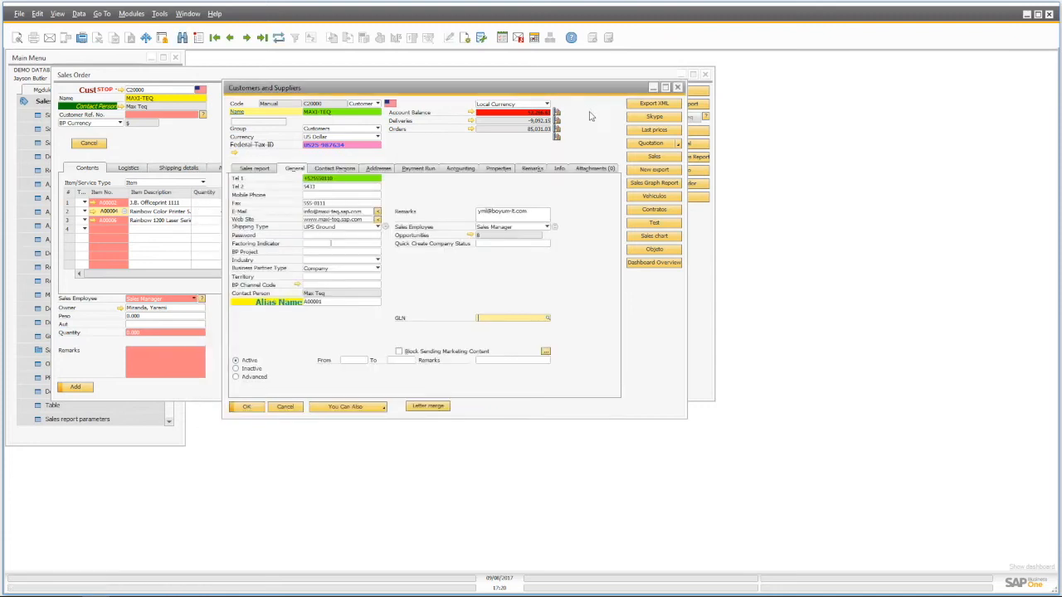
Step: View the customer's Sales chart, close it and display the invoice list in the record's Sales report
left_click(646, 239)
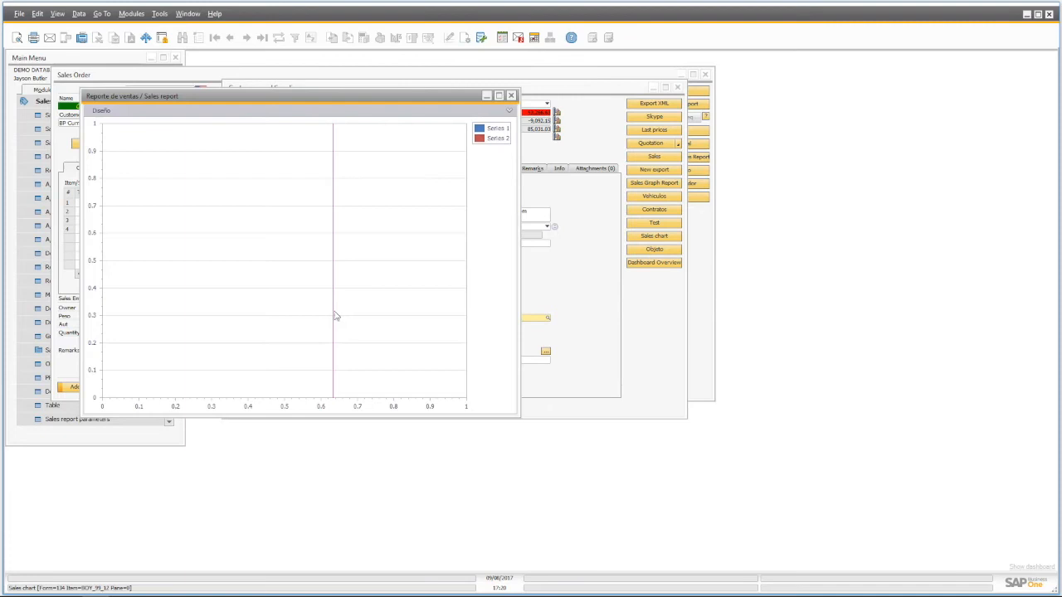
left_click(512, 97)
left_click(255, 169)
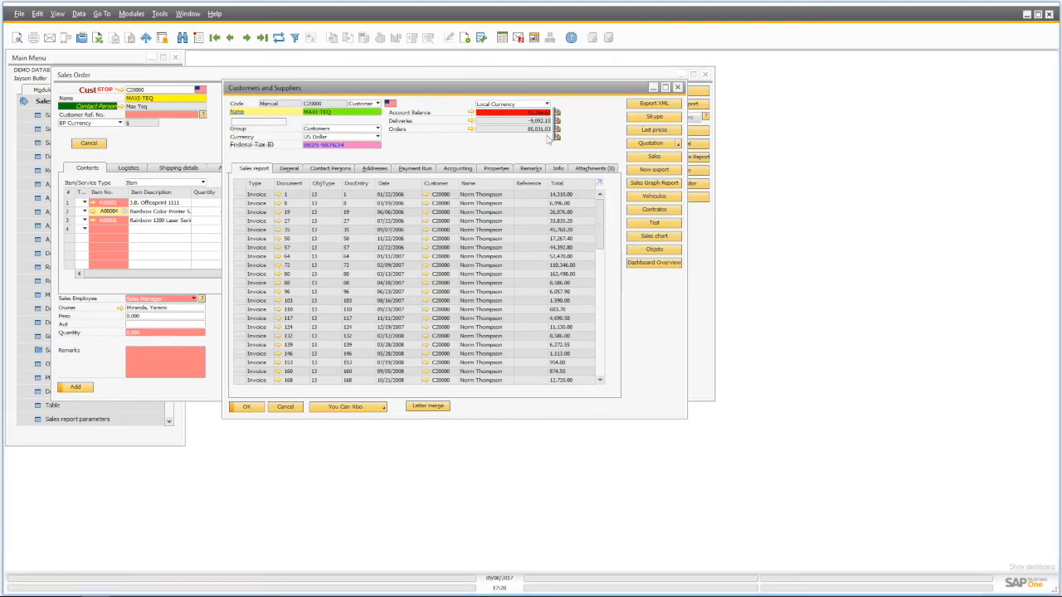
Step: Bring up the Skype call prompt for the customer, dismiss it and return to the record's General data
left_click_drag(1, 108, 350, 213)
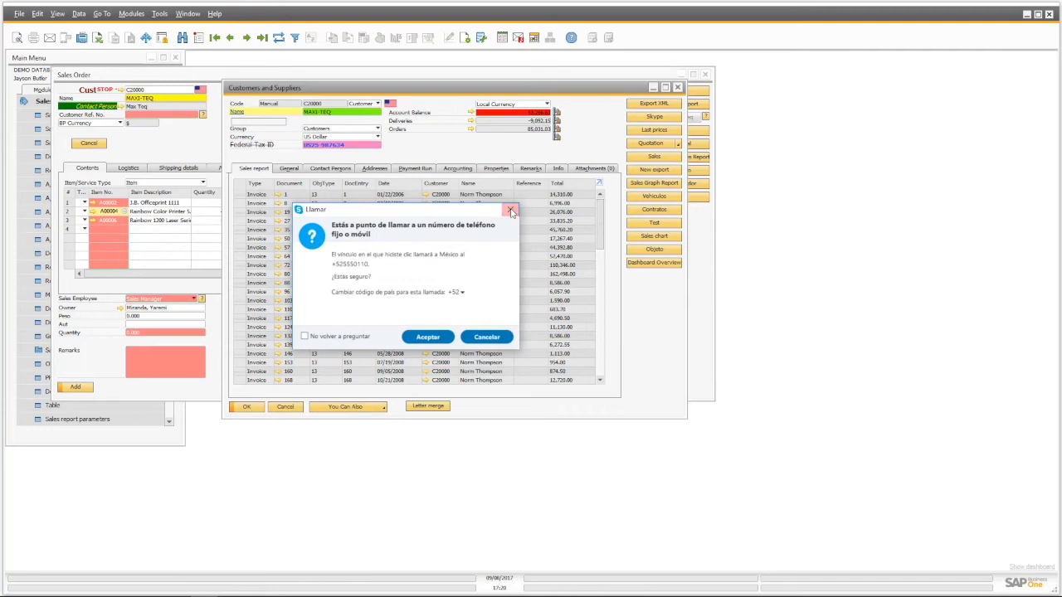
left_click(510, 209)
left_click(295, 170)
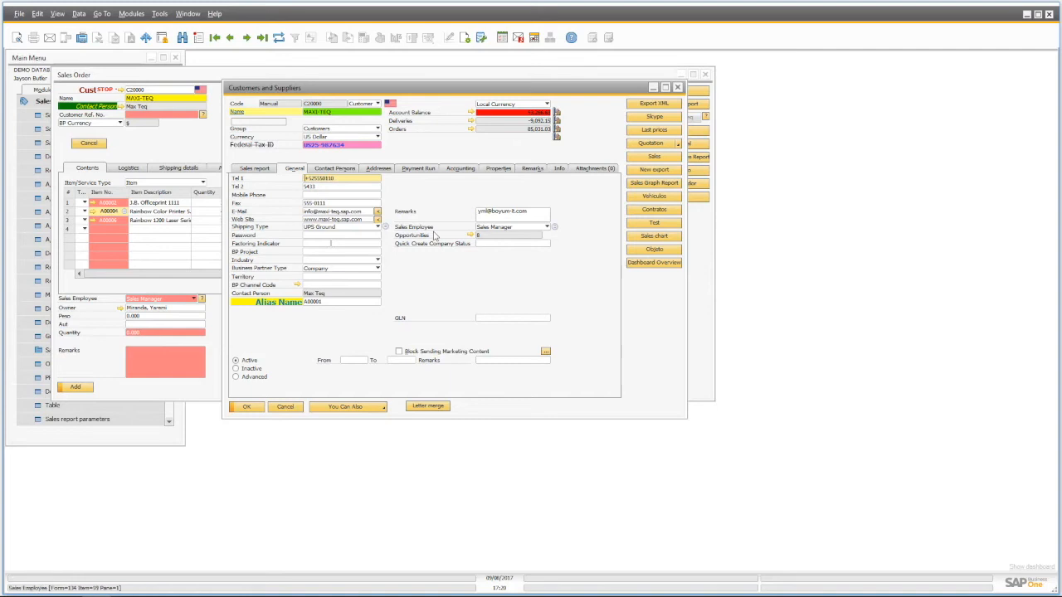
Step: Open the Last Prices Report from the customer record, check its prefilled BP code and close the report
left_click(665, 129)
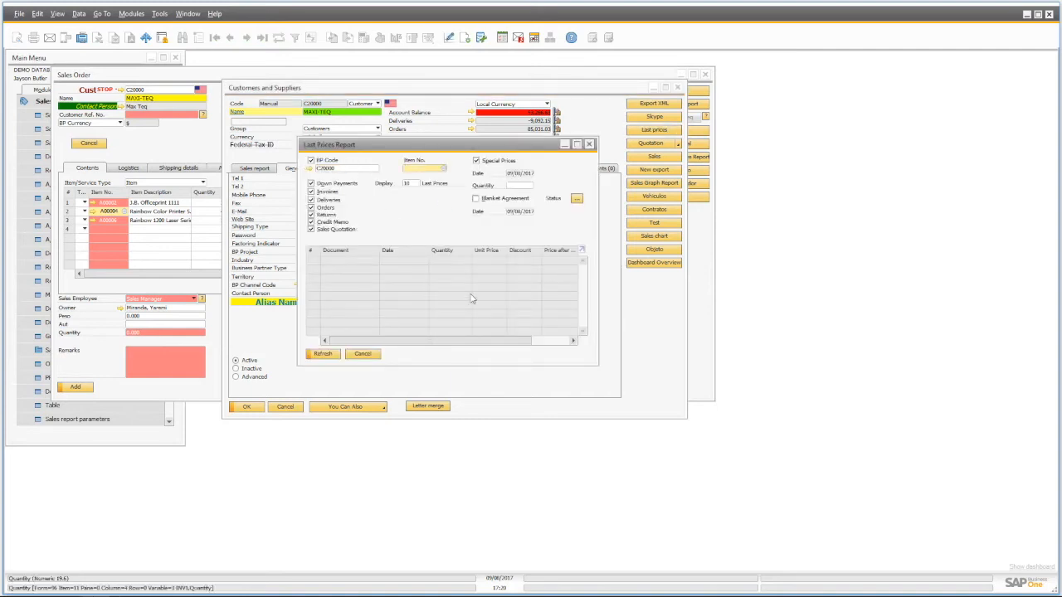
left_click_drag(381, 145, 363, 271)
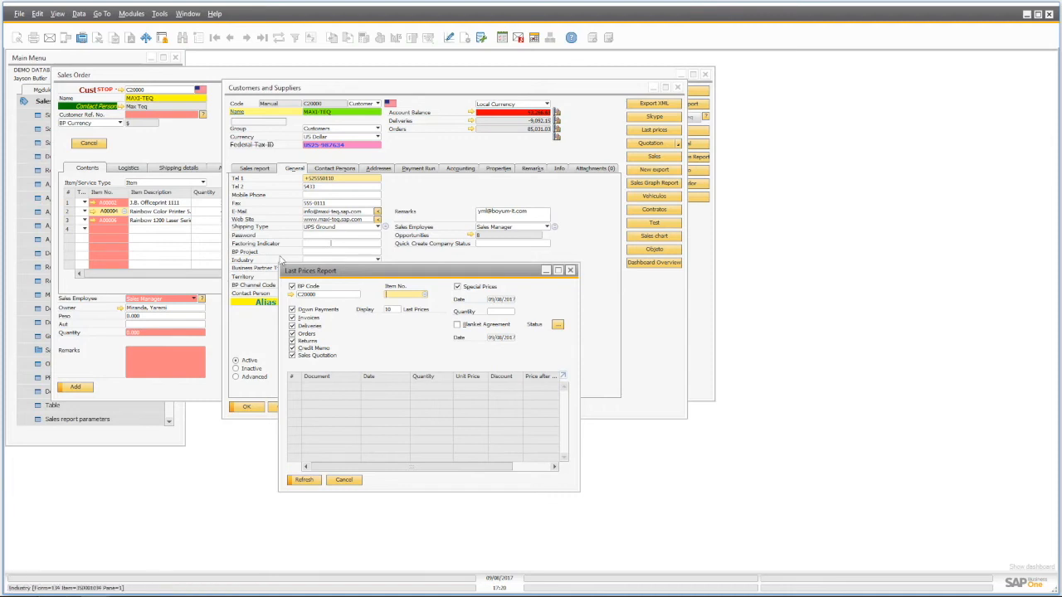
double_click(333, 295)
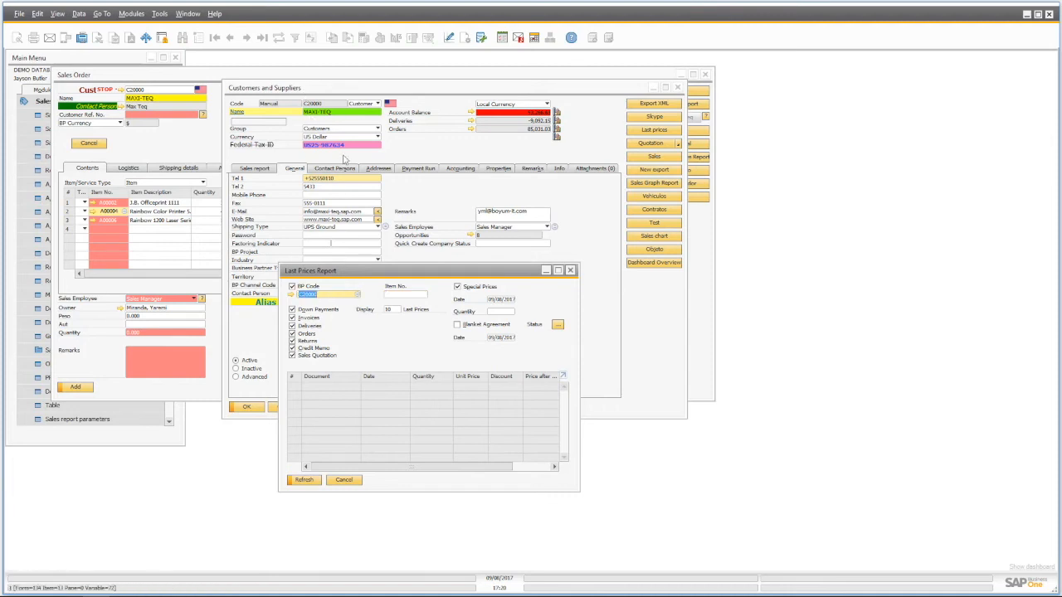
left_click(344, 480)
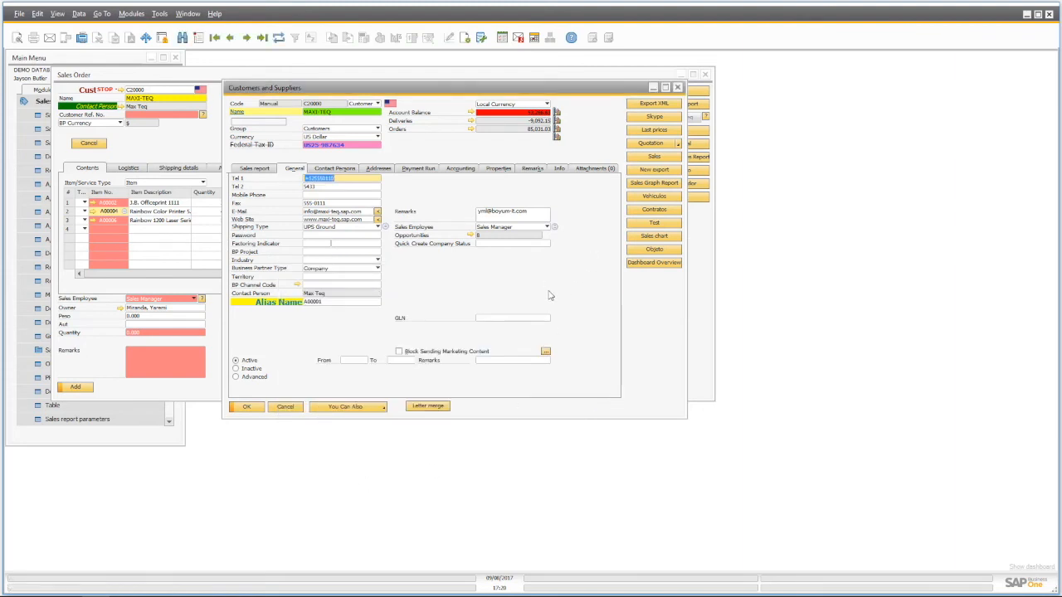
Step: Open the customer's Dashboard Overview, widen it and place it beside the customer record, and close both windows
left_click(640, 264)
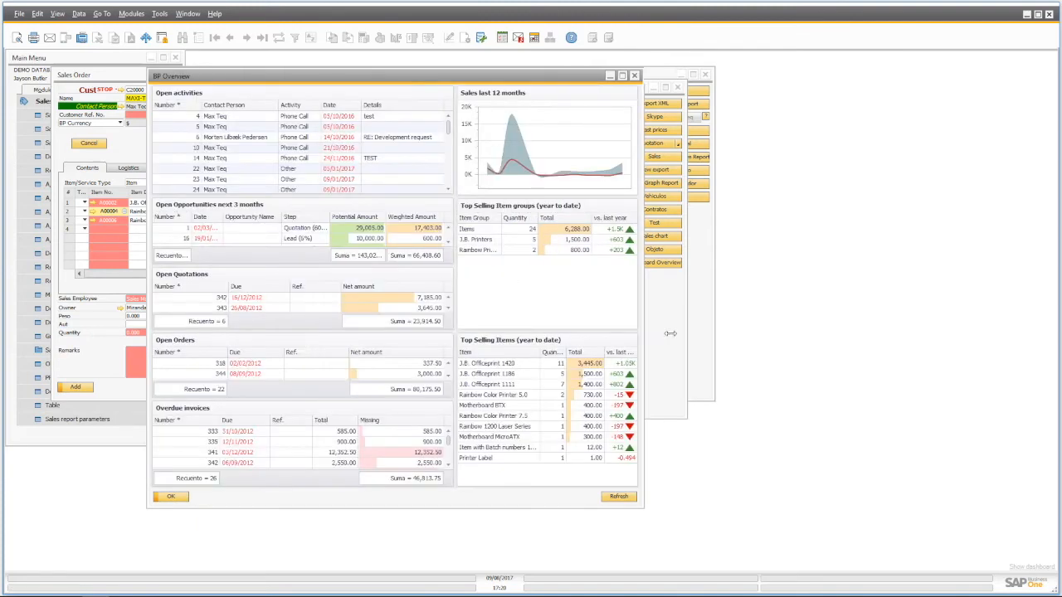
left_click_drag(670, 333, 797, 332)
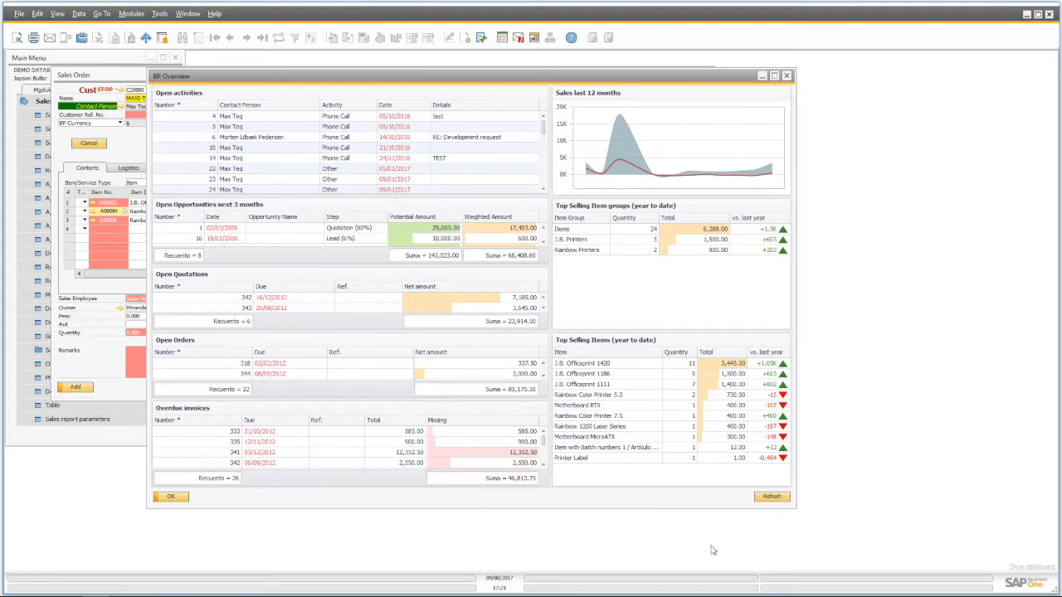
left_click_drag(516, 76, 735, 113)
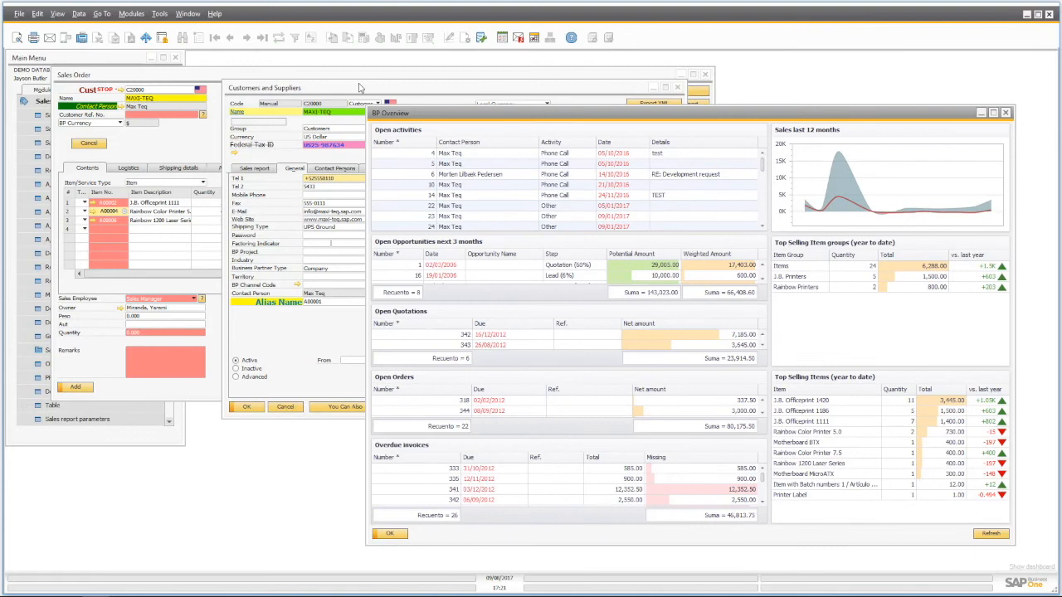
left_click_drag(359, 83, 286, 82)
left_click(1006, 112)
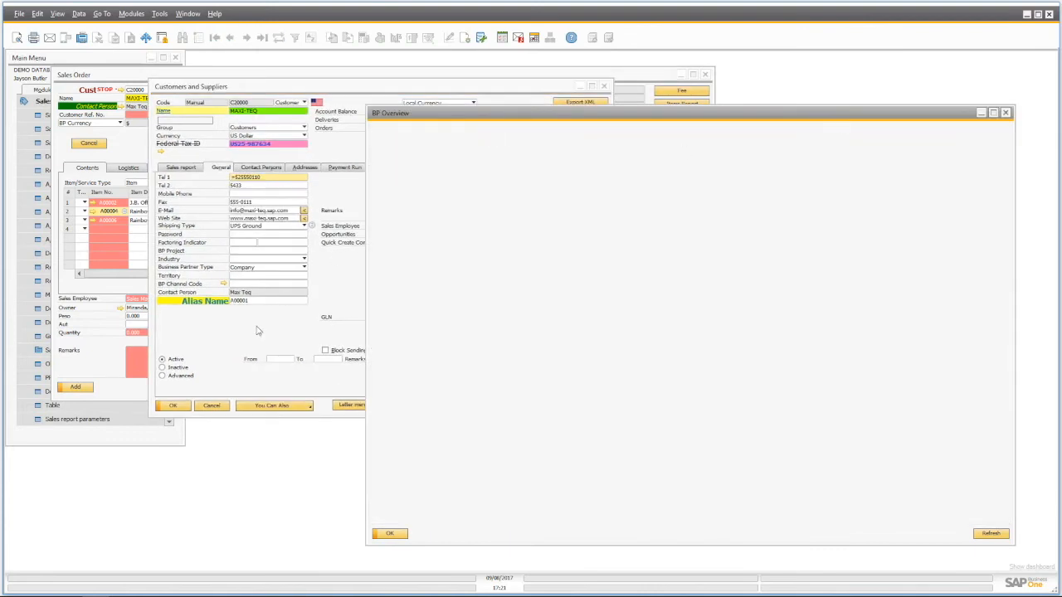
left_click(214, 405)
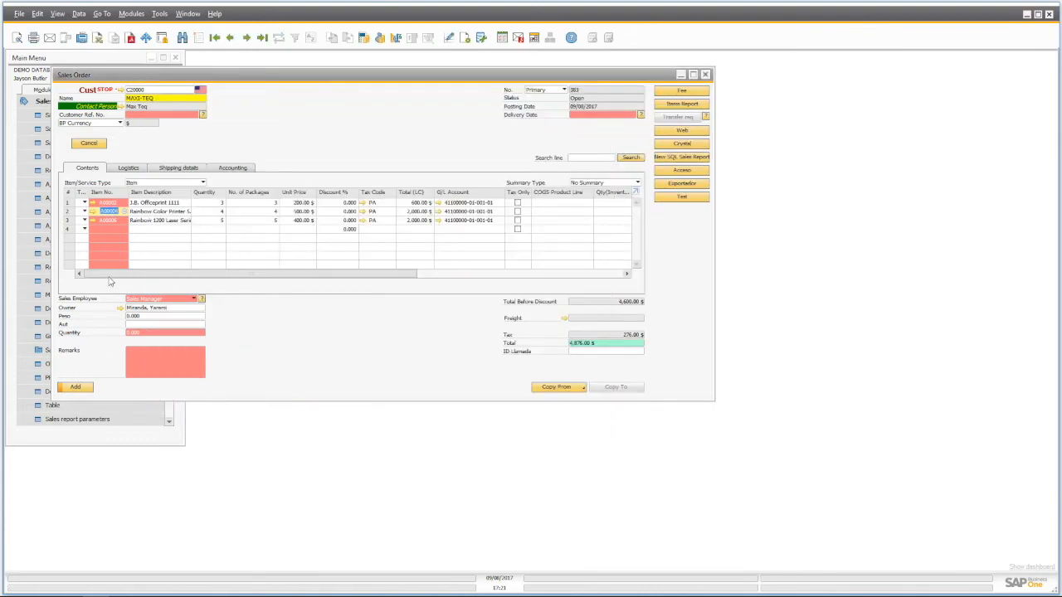
right_click(267, 145)
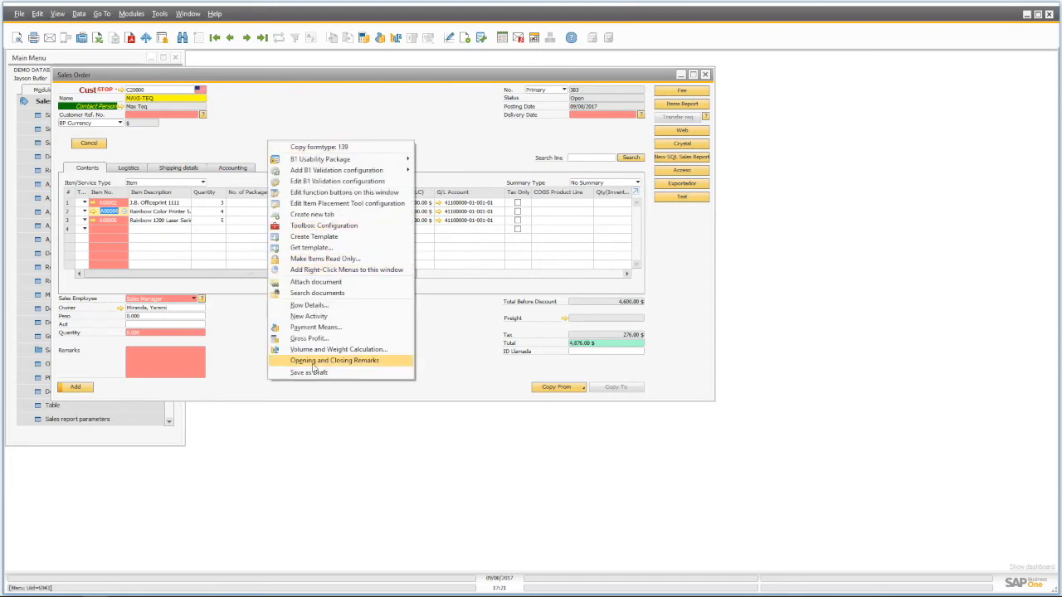
left_click(535, 145)
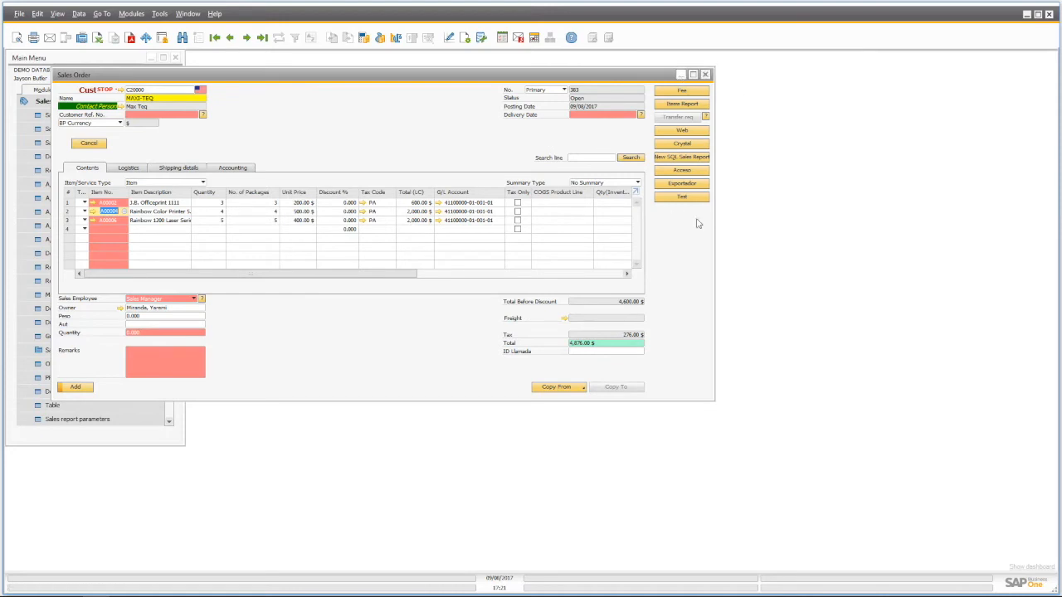